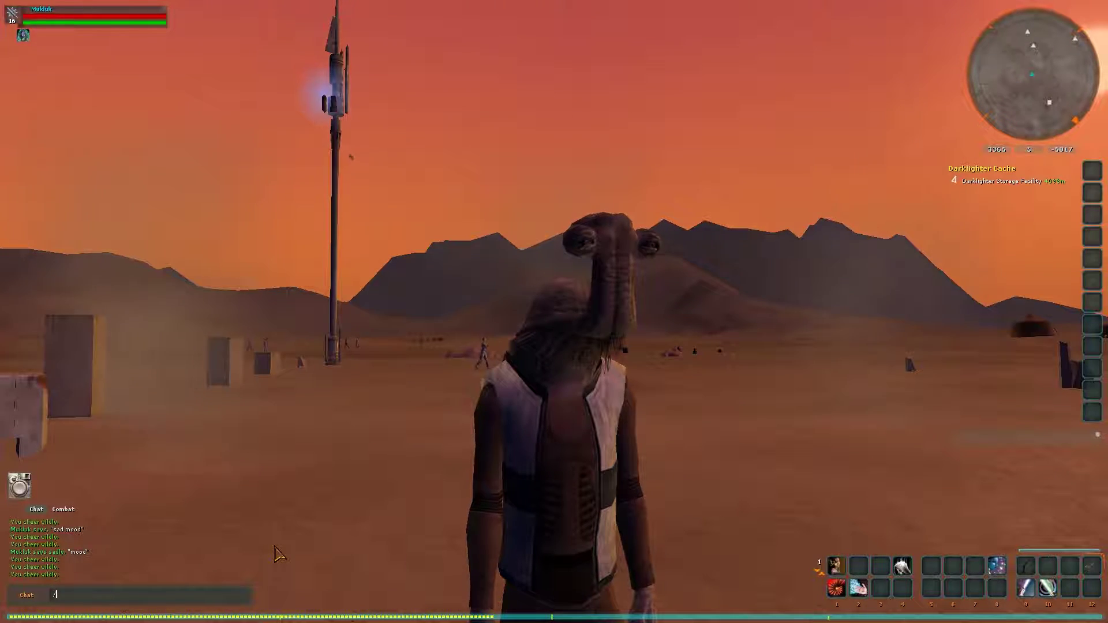
Have the old character do the /sad emote, tilt the camera skyward and turn left
type("/sad")
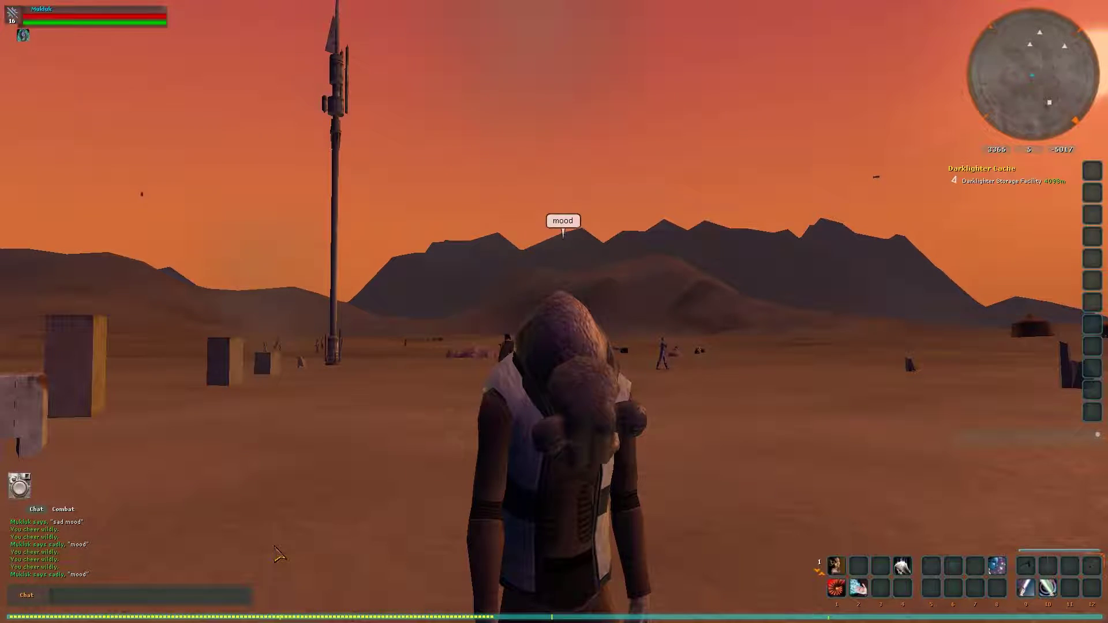
left_click_drag(456, 548, 505, 545)
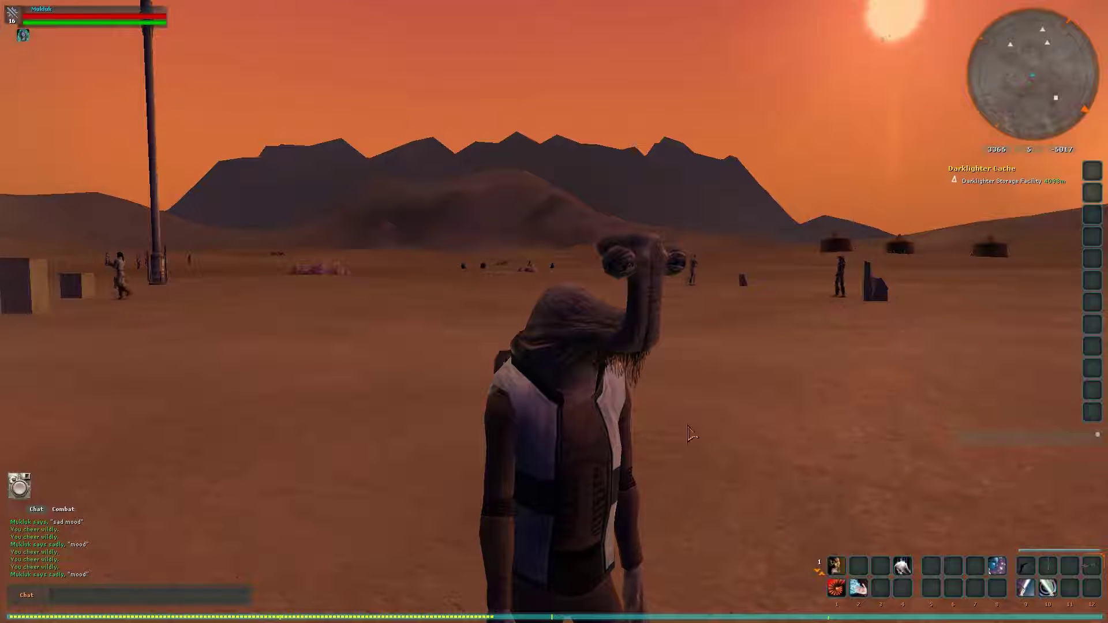
key("a")
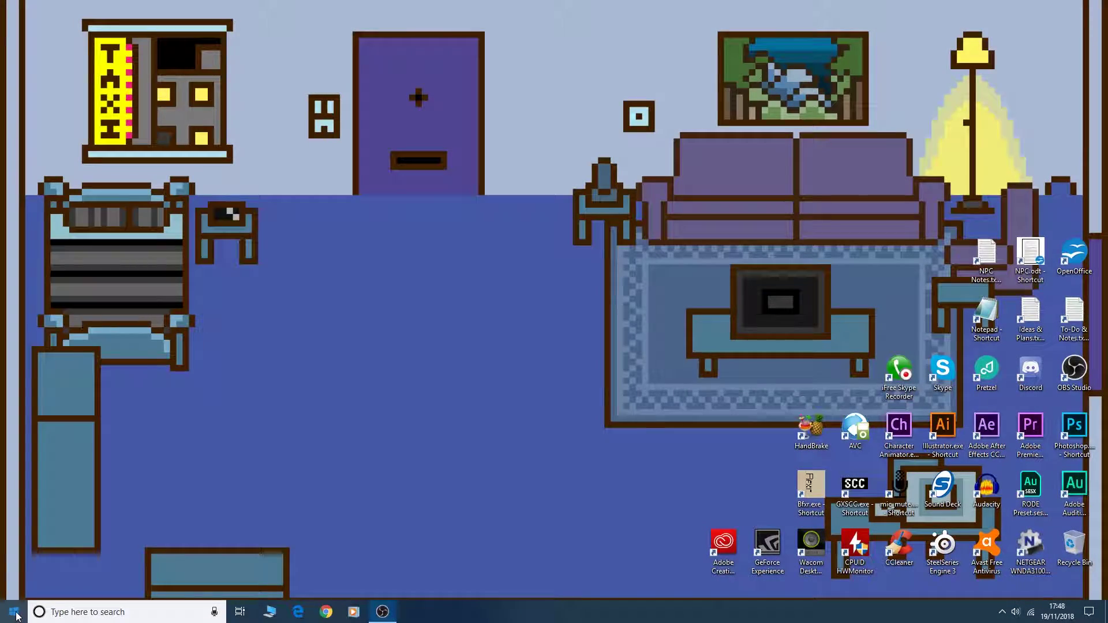
Open the Omega folder under 3TB (E:) > Games > SWGLegends > profiles > account folder
left_click(14, 611)
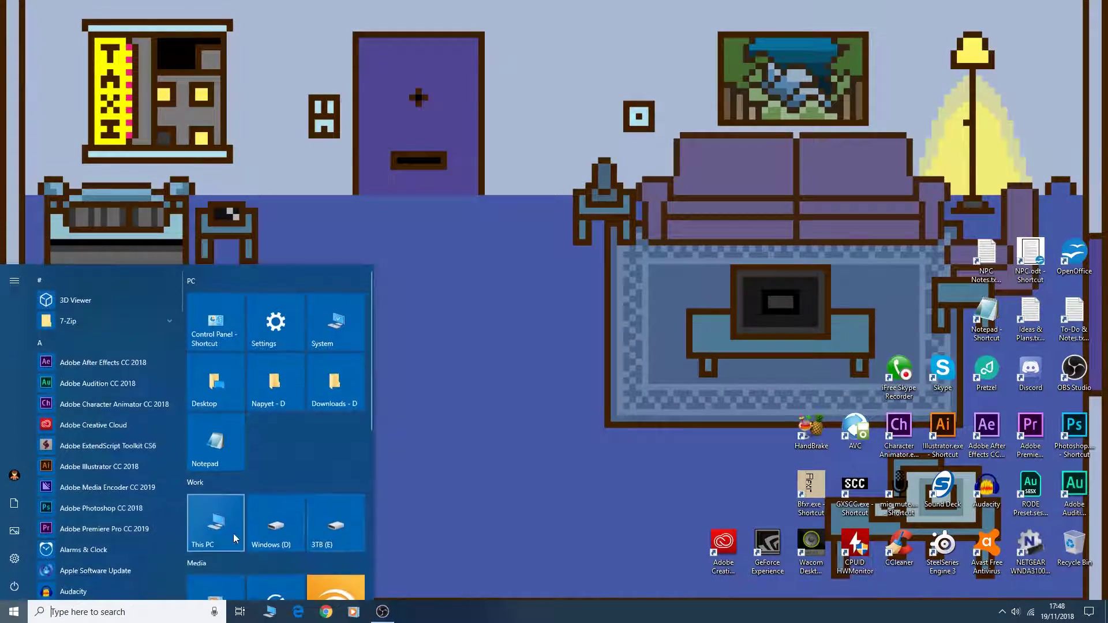
left_click(346, 534)
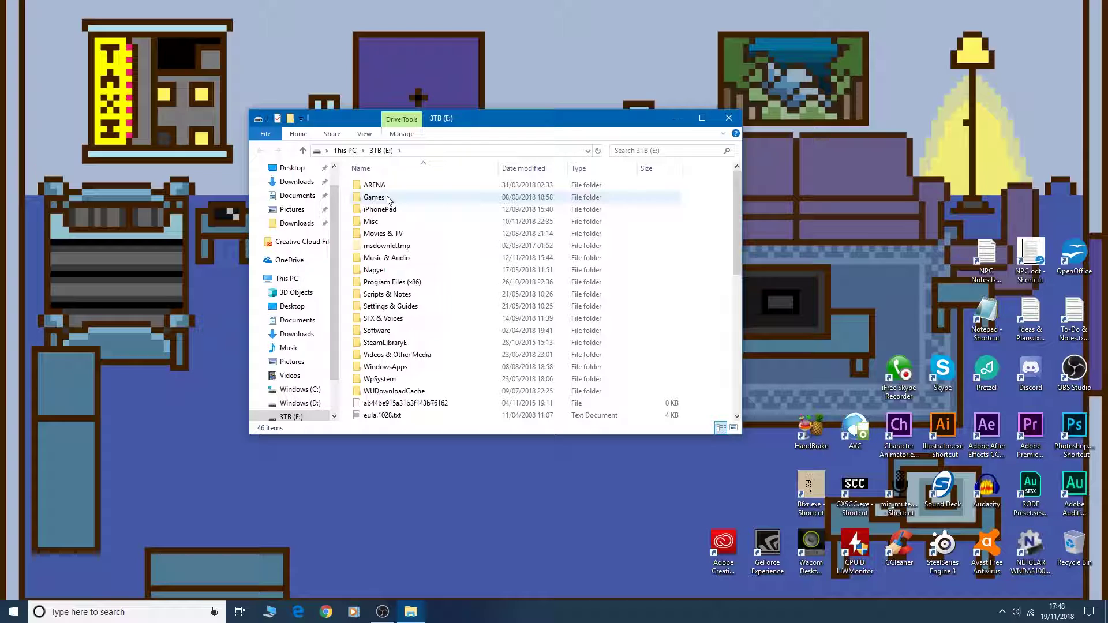
double_click(374, 197)
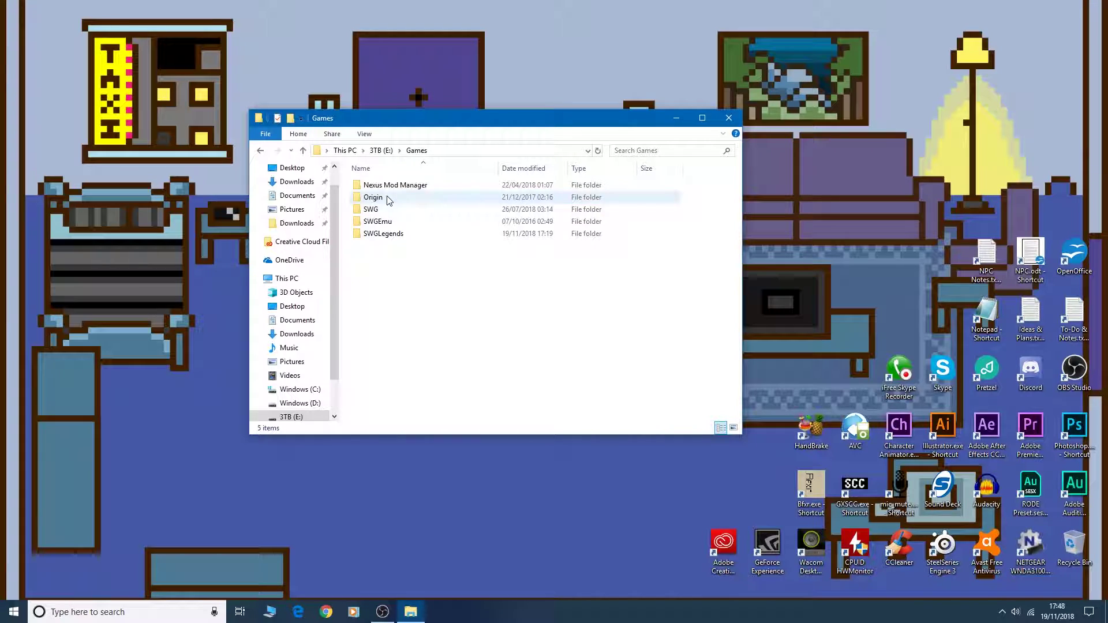
double_click(393, 235)
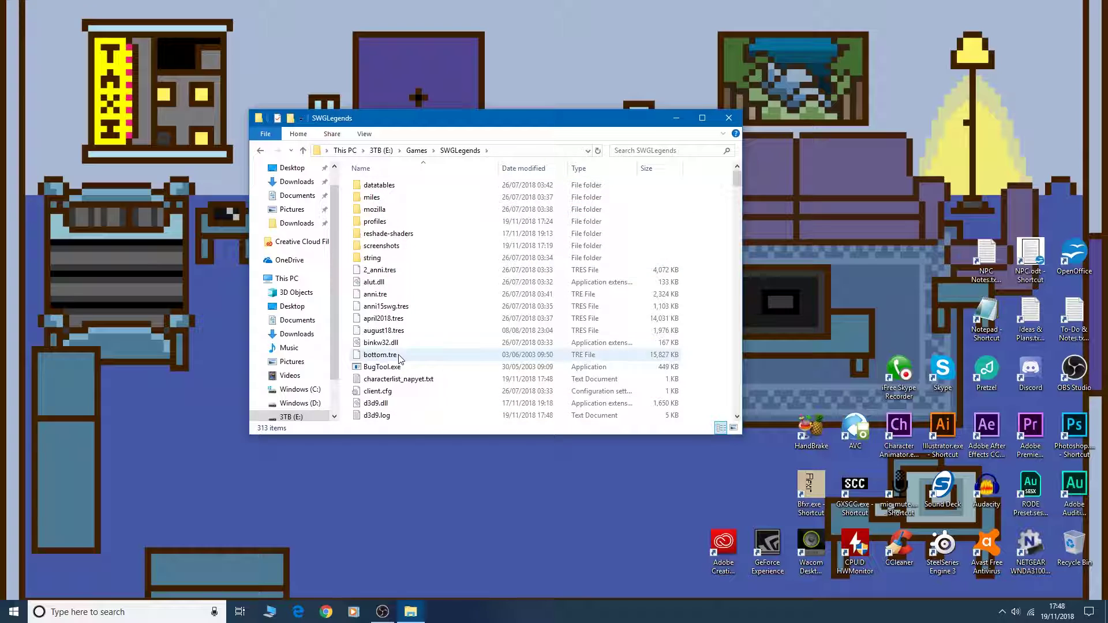
double_click(386, 224)
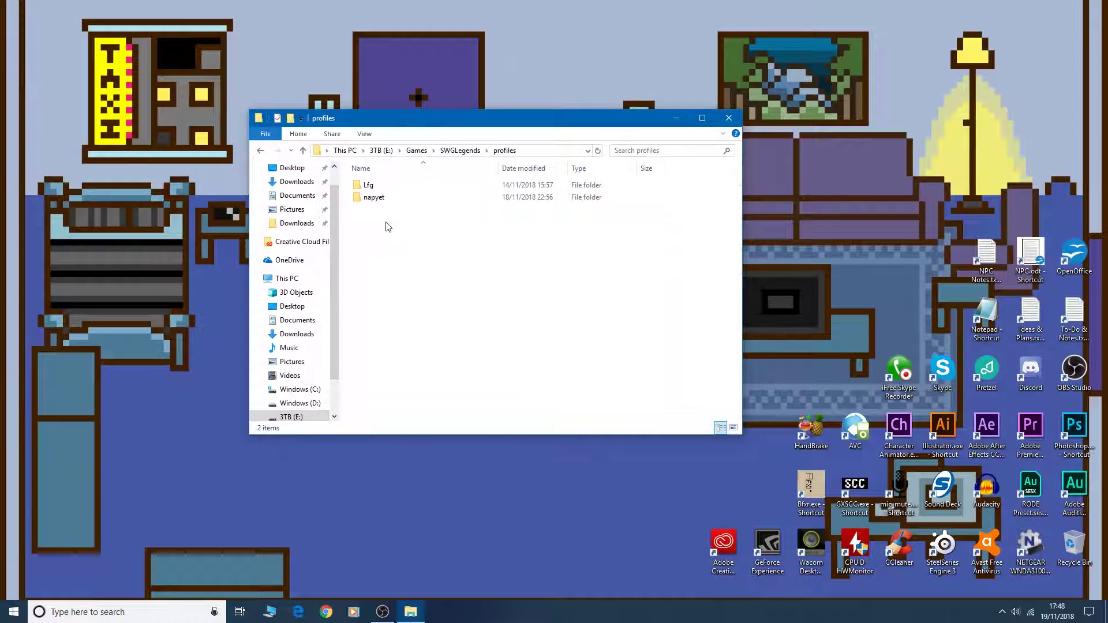
double_click(374, 197)
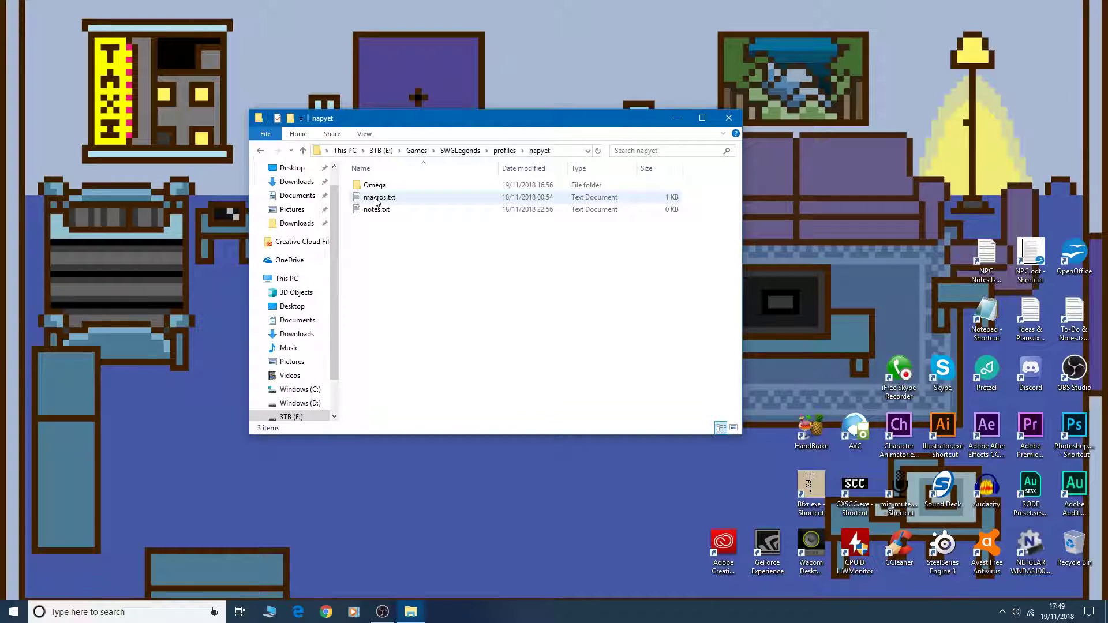
double_click(380, 188)
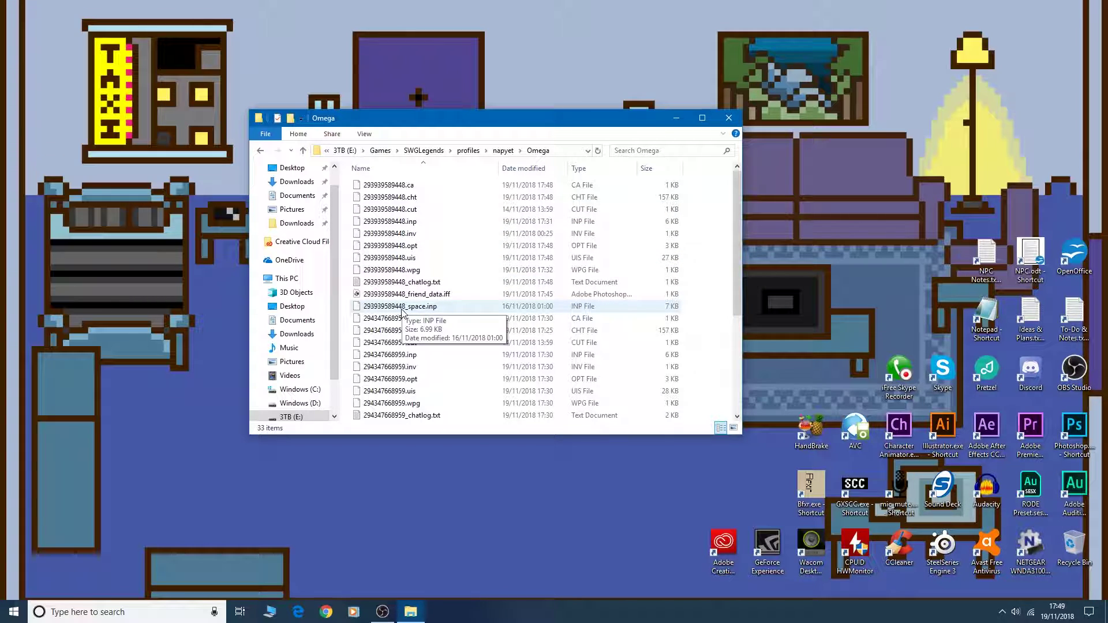
Inspect the characters' .ca and space input files in the Omega folder
left_click(401, 317)
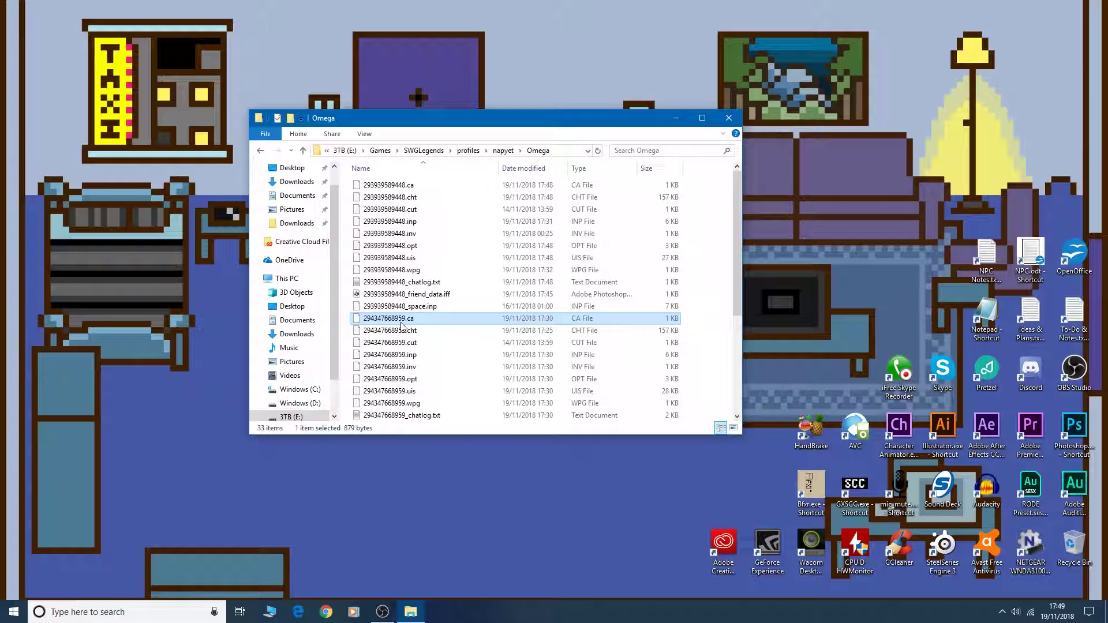
left_click(398, 309)
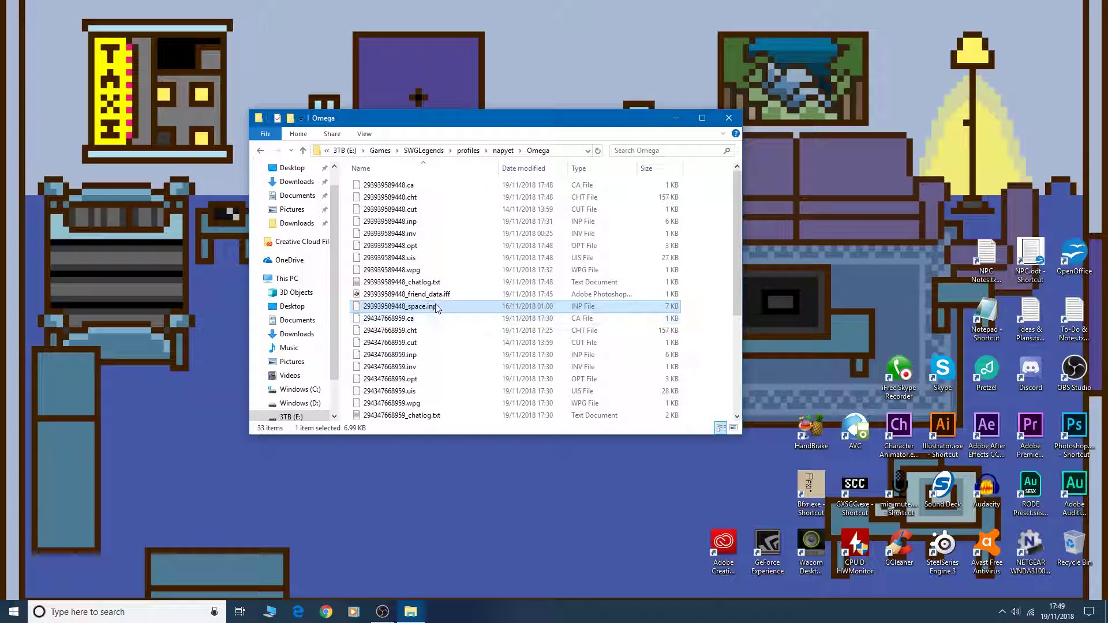
scroll(439, 285, "down", 3)
left_click(391, 223)
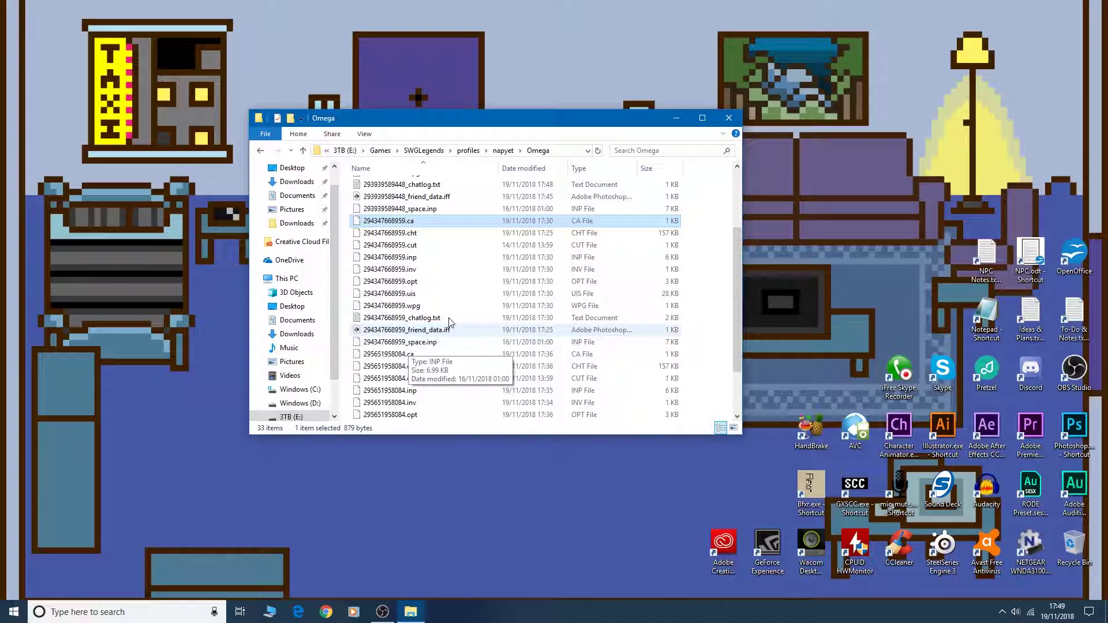
scroll(407, 323, "down", 2)
left_click(405, 295)
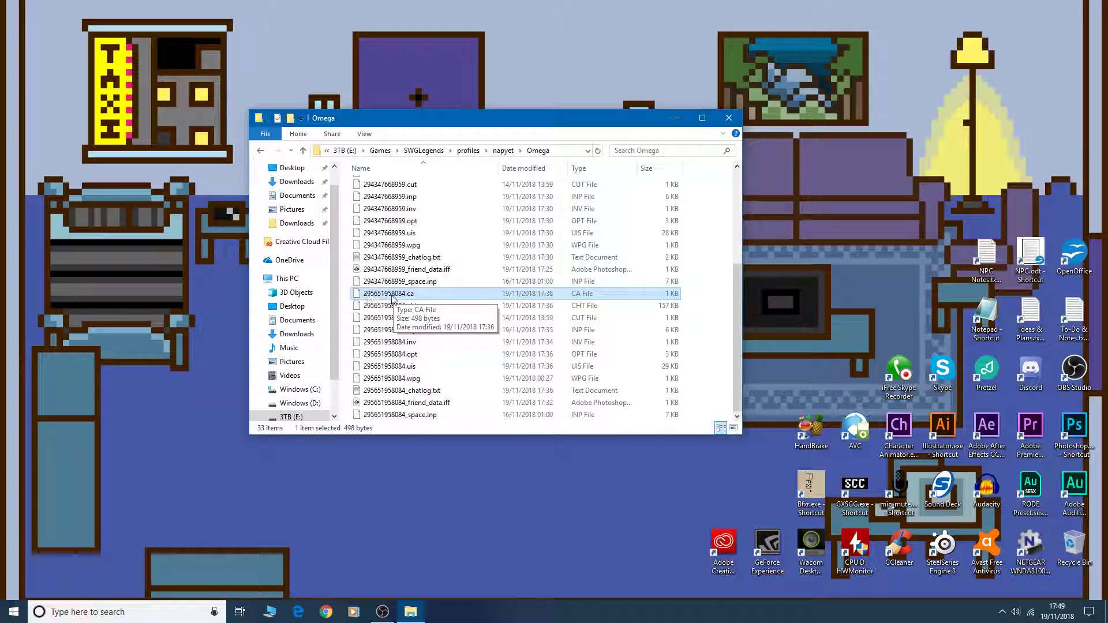
Go up to profiles and duplicate the account's profile folder with copy and paste
left_click(503, 150)
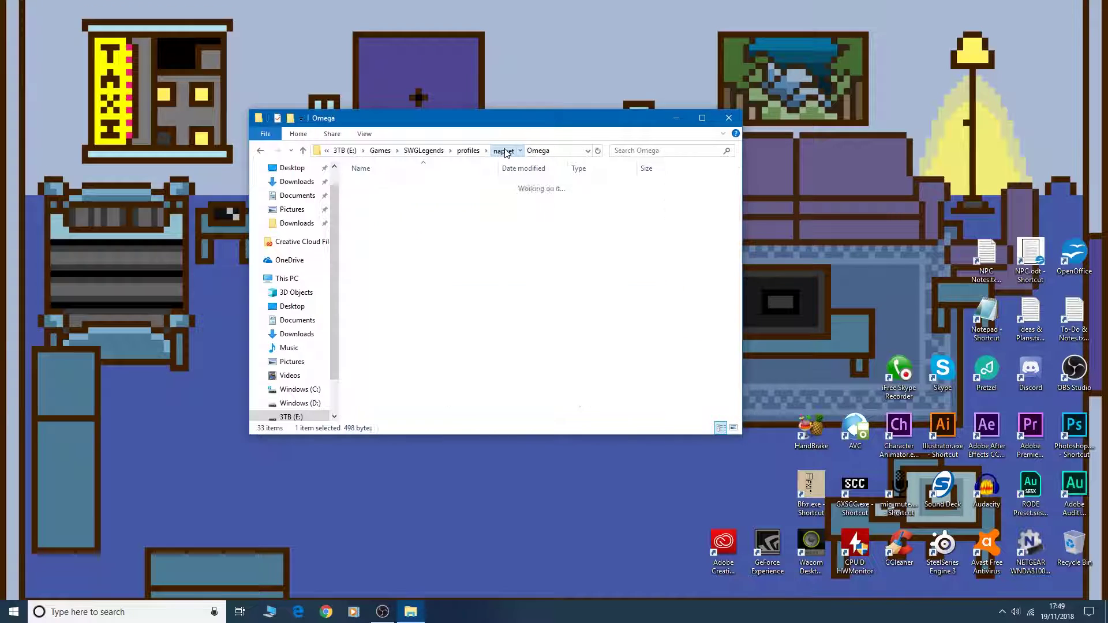
left_click(505, 151)
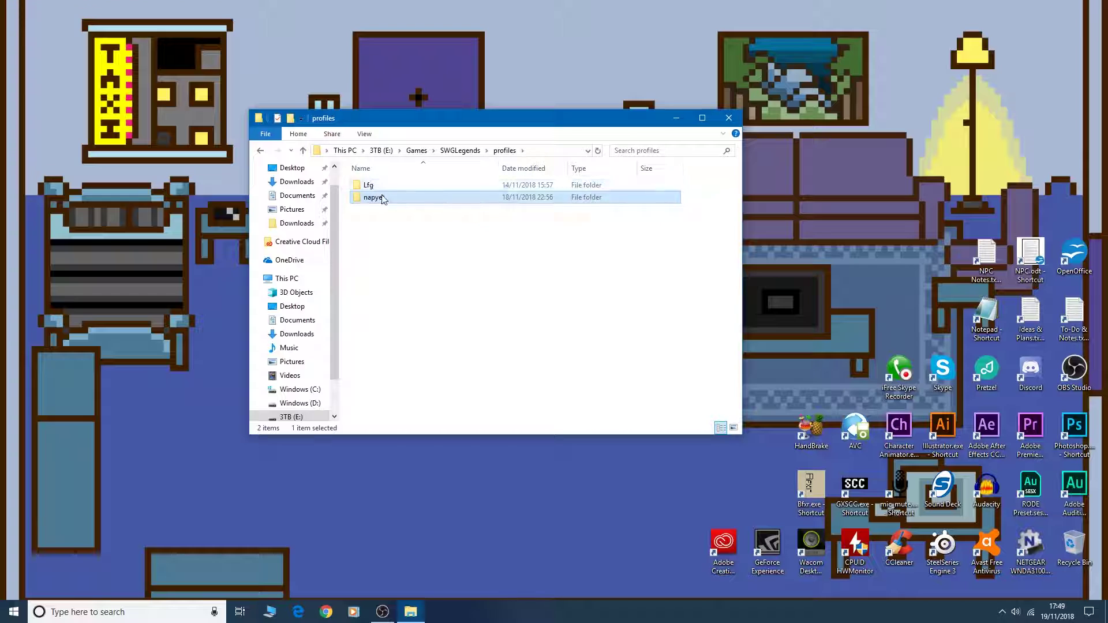
left_click(374, 198)
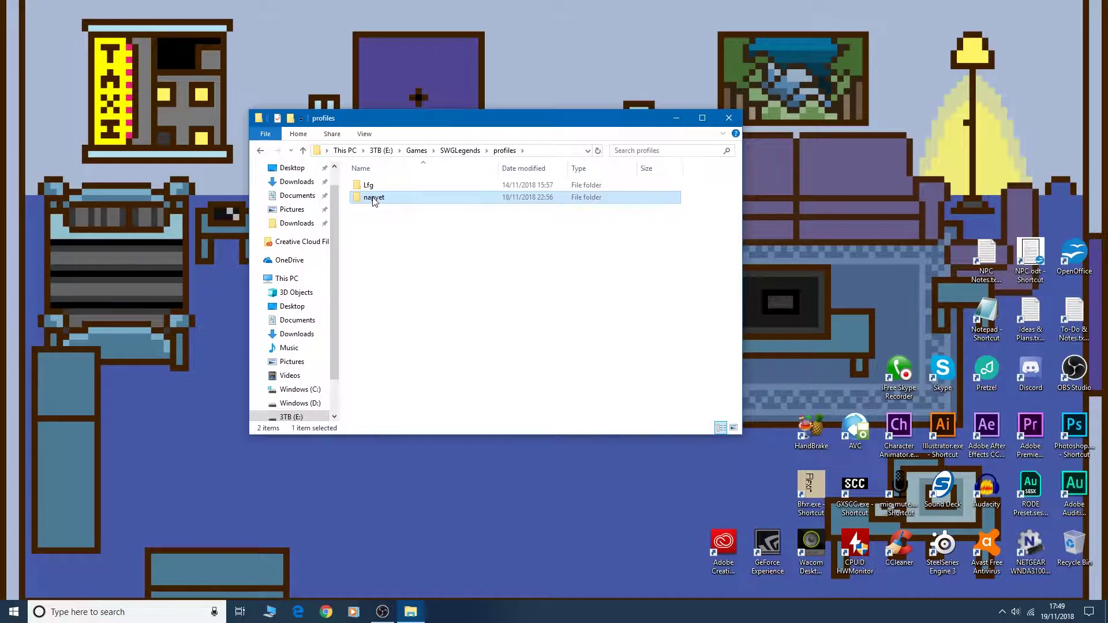
right_click(373, 201)
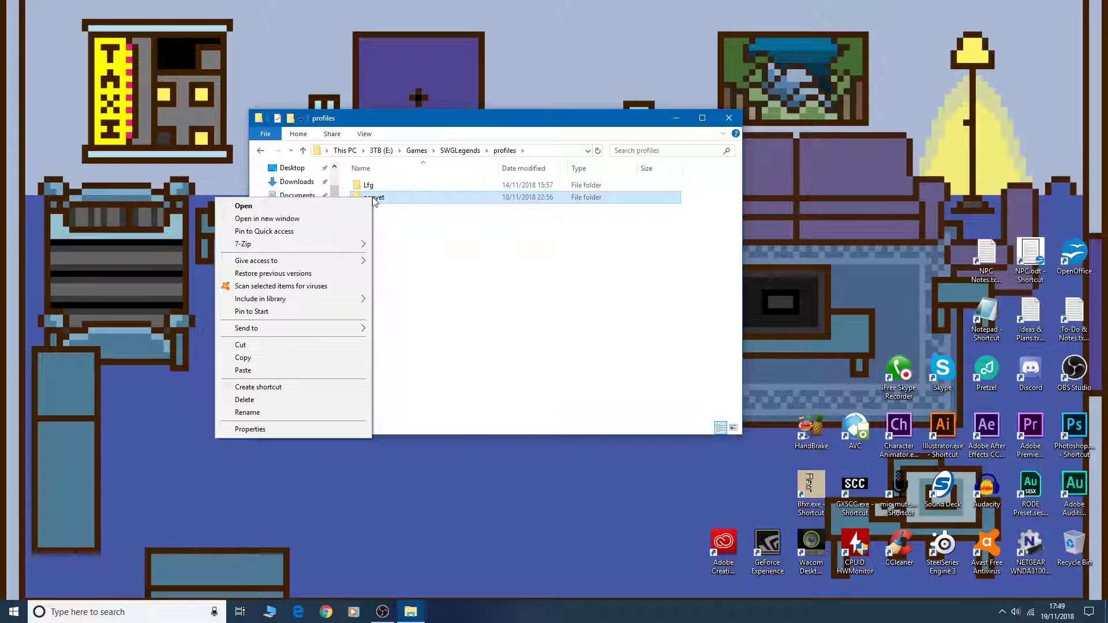
left_click(295, 358)
right_click(384, 273)
left_click(323, 353)
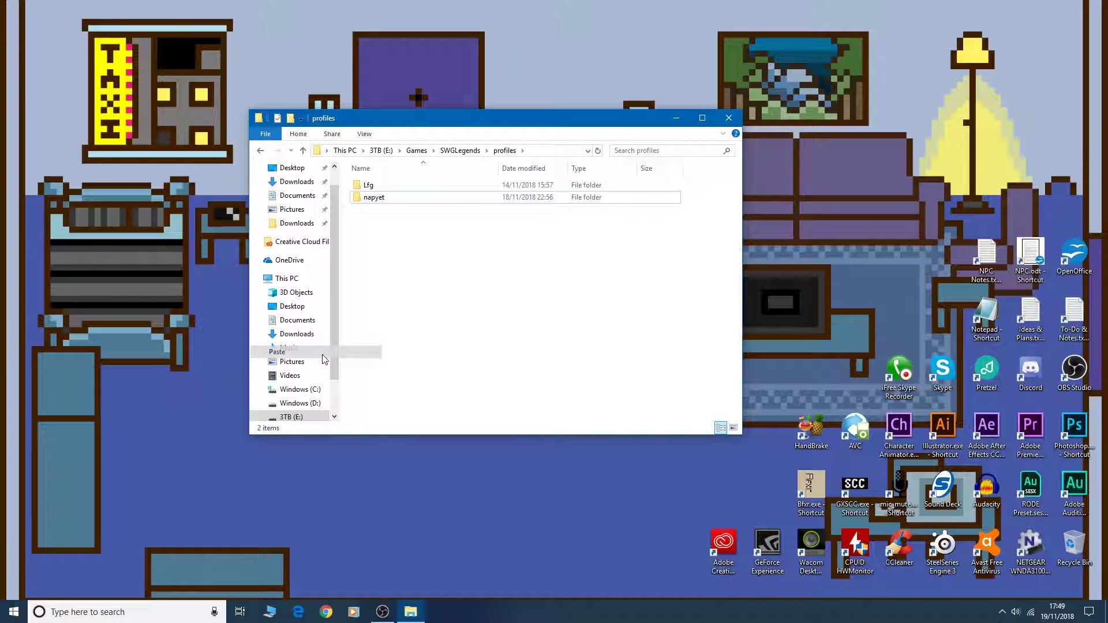
Open the duplicate's Omega folder and scroll through its copied files
double_click(391, 211)
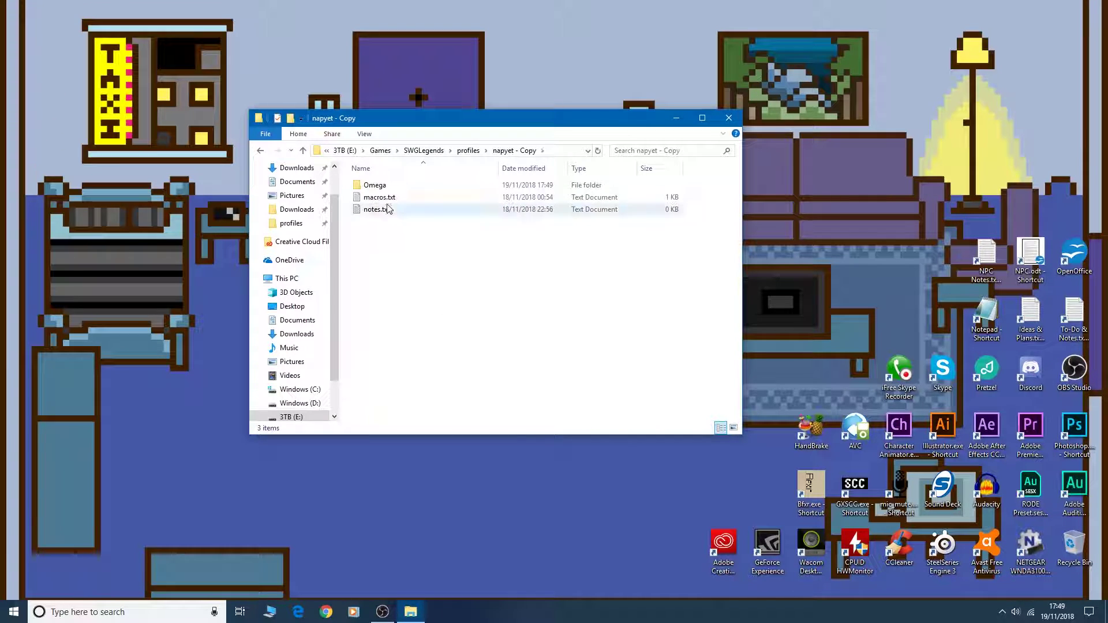
double_click(378, 185)
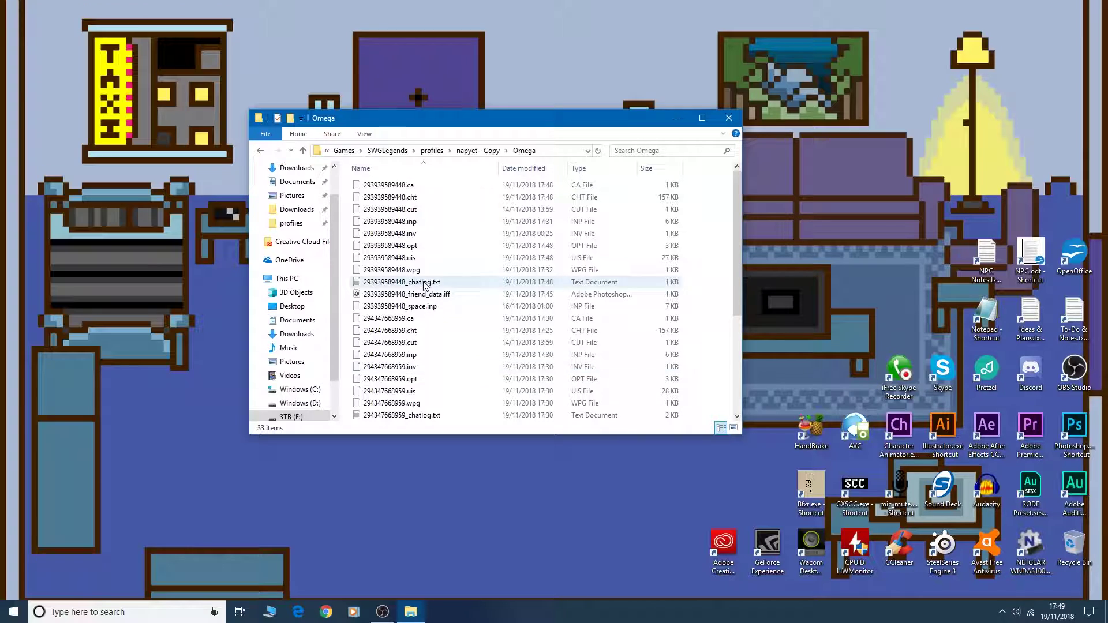
scroll(421, 324, "down", 1)
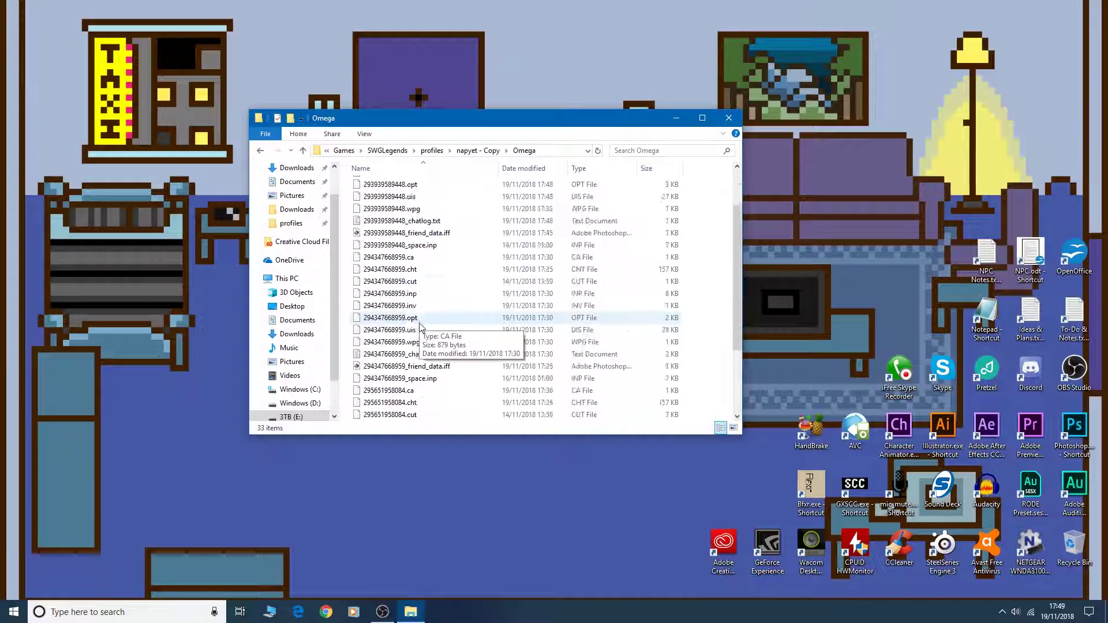
scroll(421, 324, "down", 4)
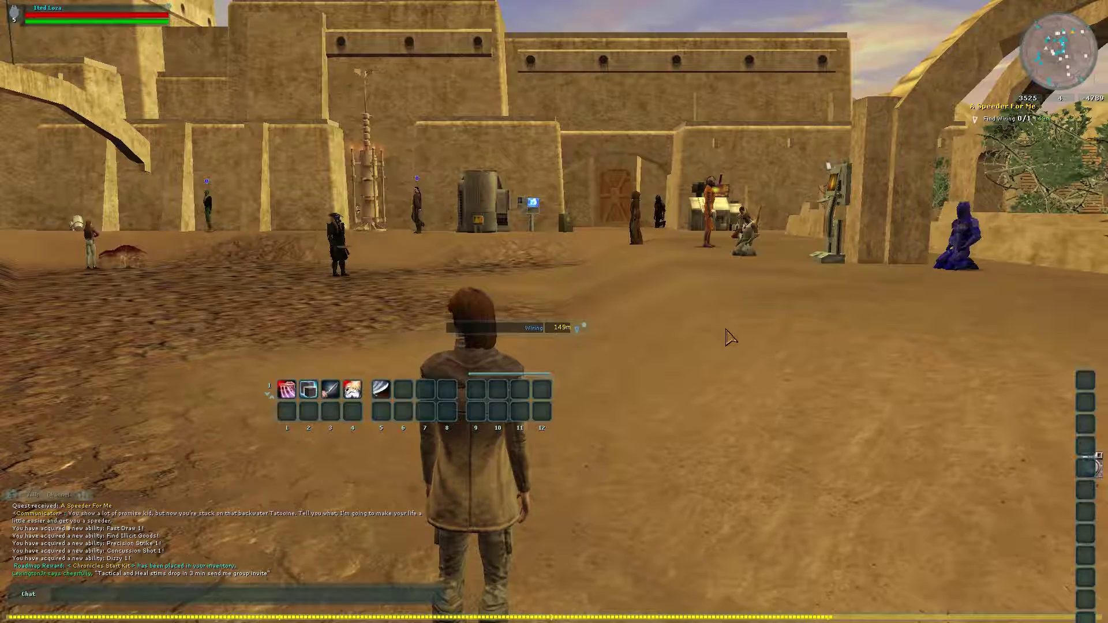
Swing the camera around the town square and bring up the game's main menu
left_click_drag(642, 337, 572, 337)
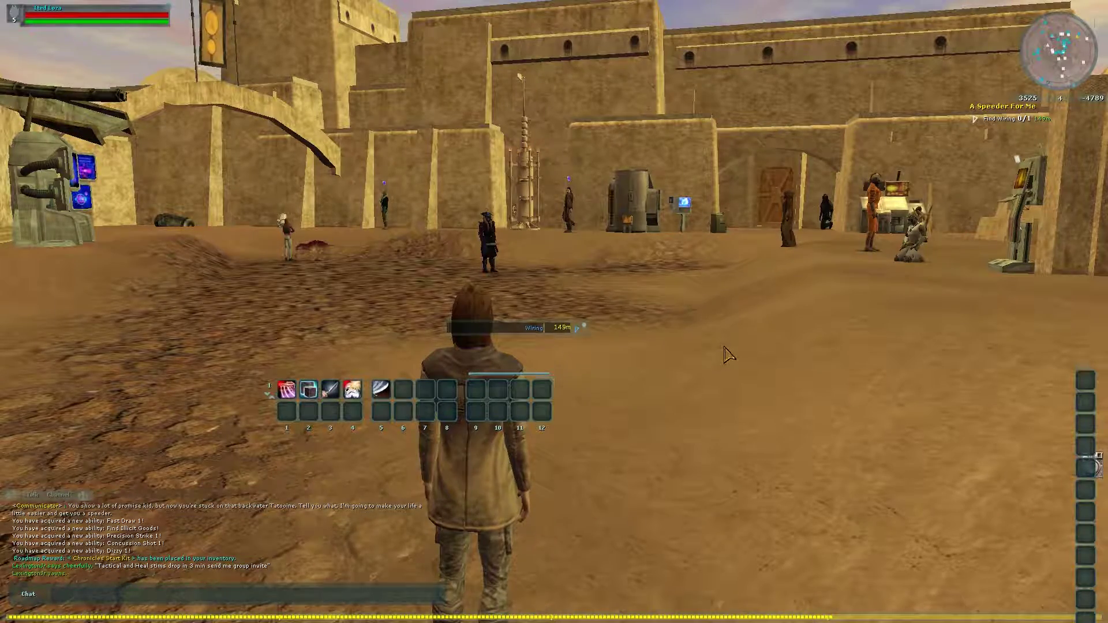
key("Escape")
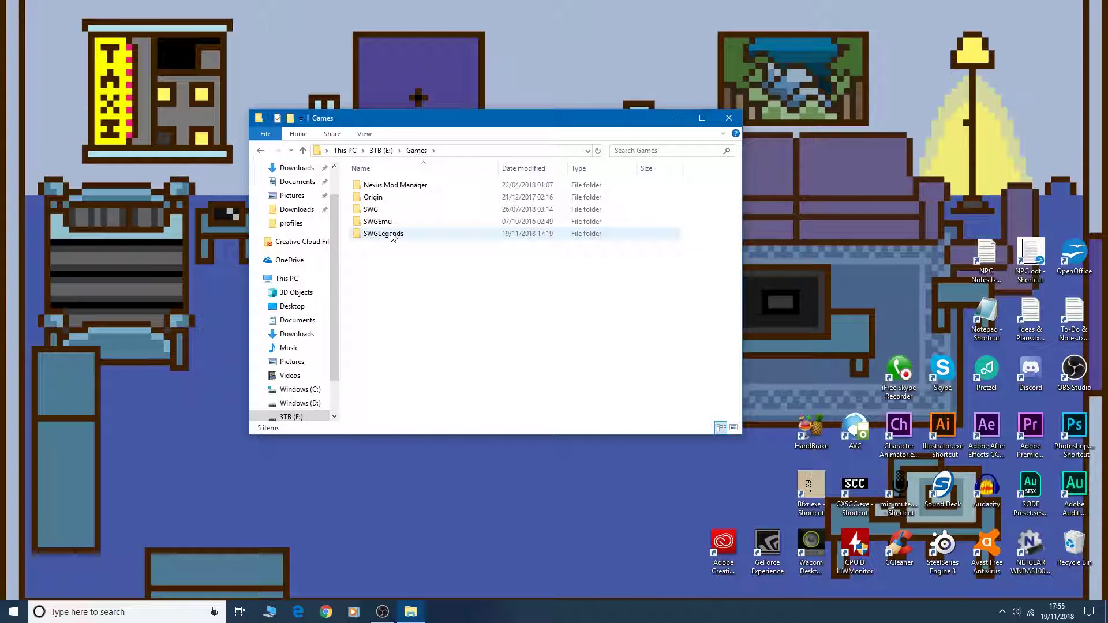
Go into SWGLegends > profiles and open the copied account folder in a new window
double_click(392, 234)
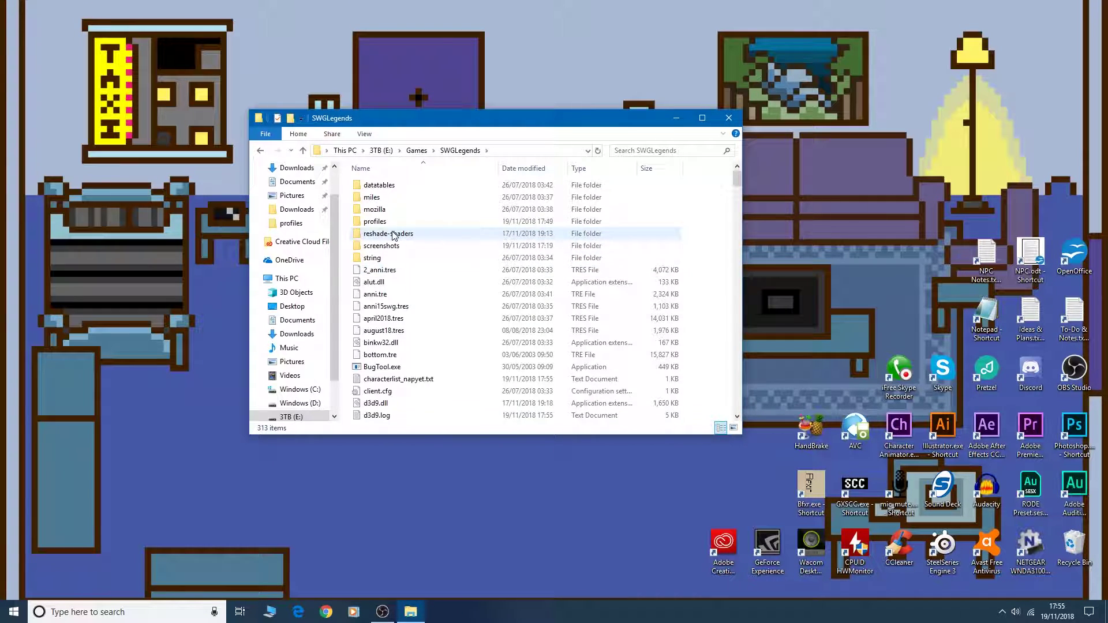
double_click(388, 222)
right_click(380, 212)
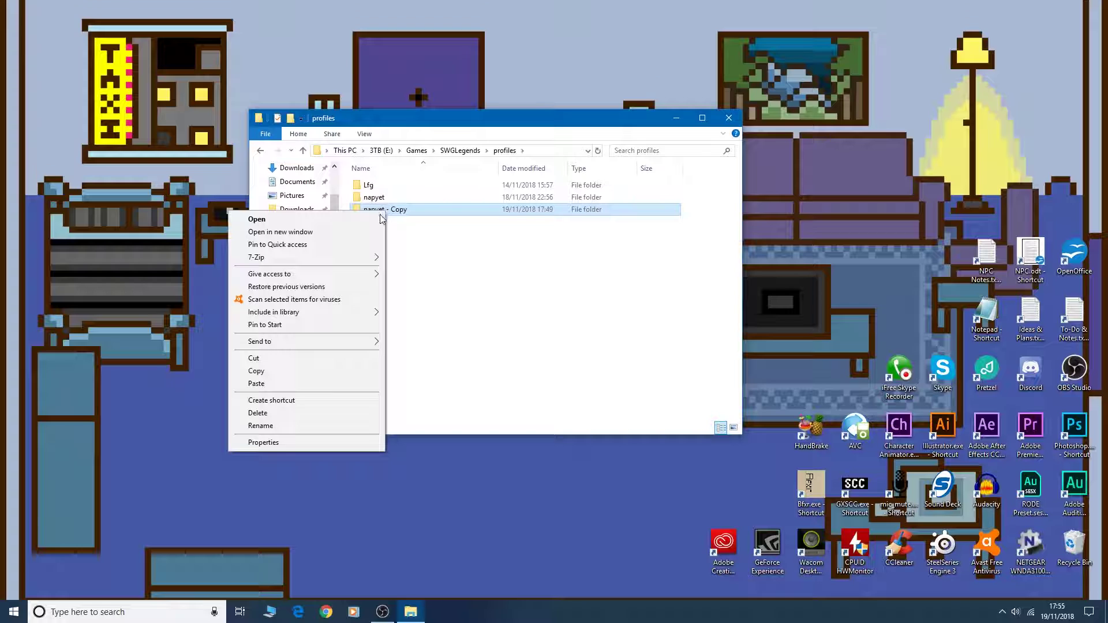
left_click(288, 232)
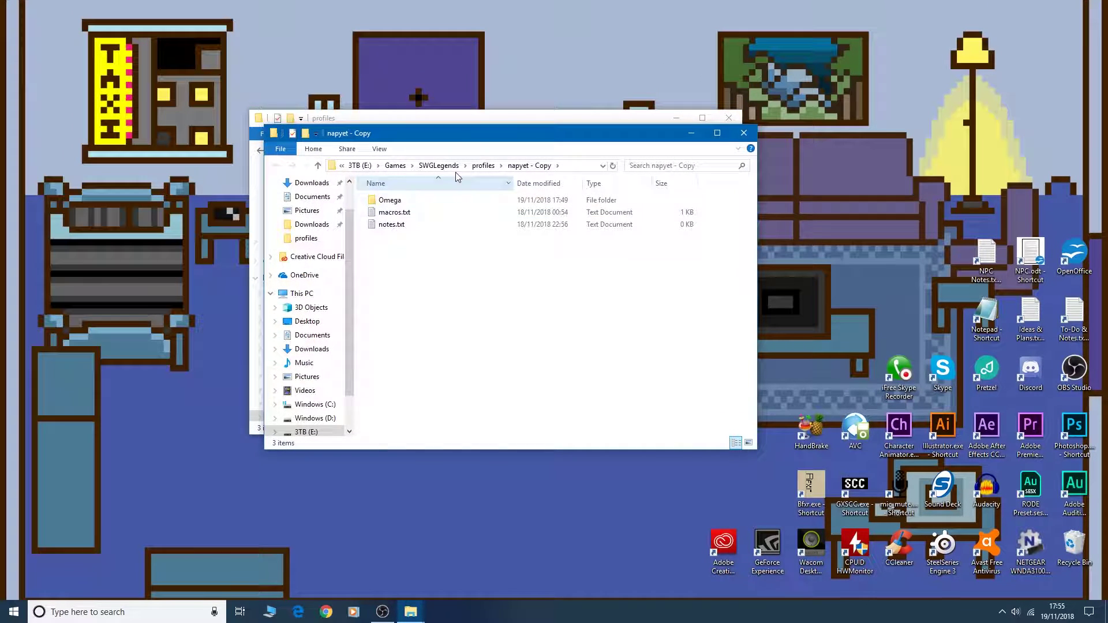
Place the windows side by side, showing the copy's Omega folder and the original account folder
left_click_drag(285, 136, 285, 135)
left_click_drag(456, 141, 251, 128)
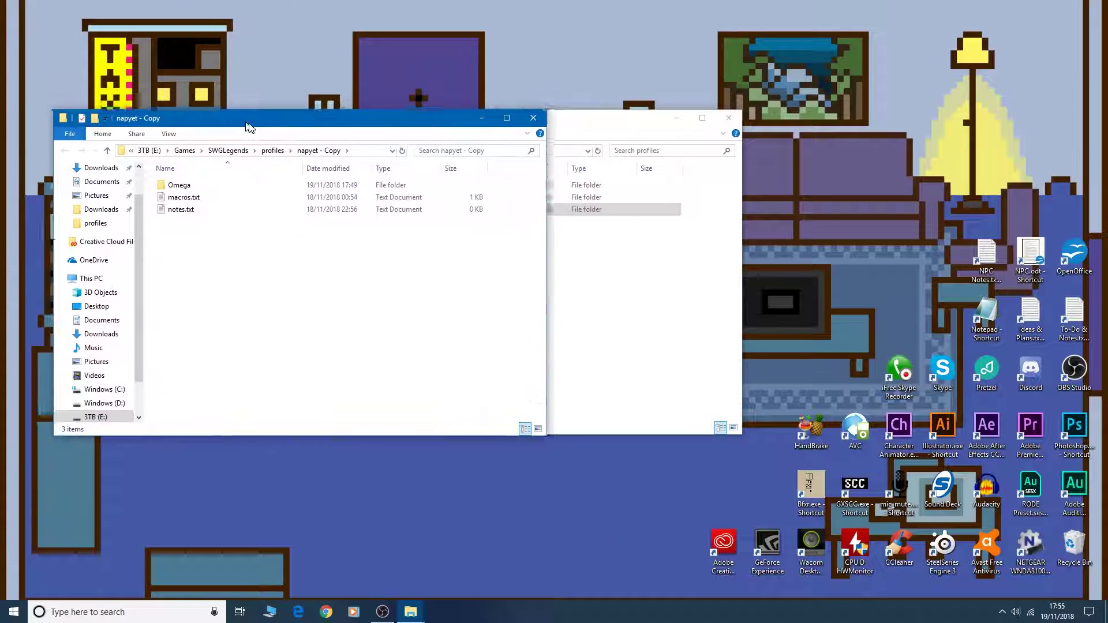
double_click(185, 186)
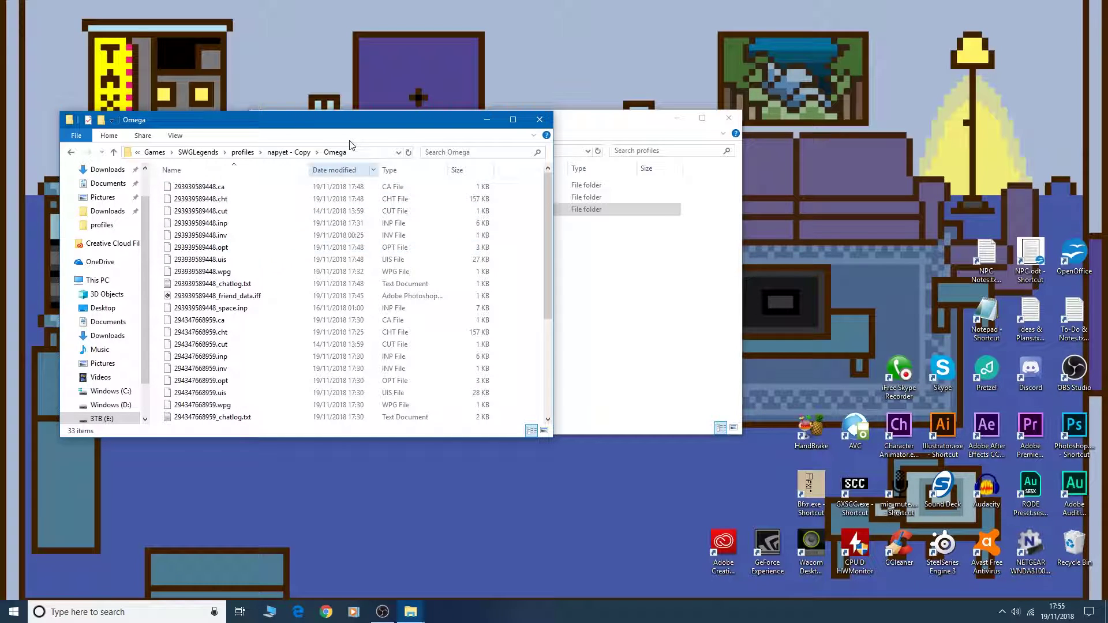
left_click_drag(306, 124, 296, 124)
left_click_drag(635, 118, 866, 126)
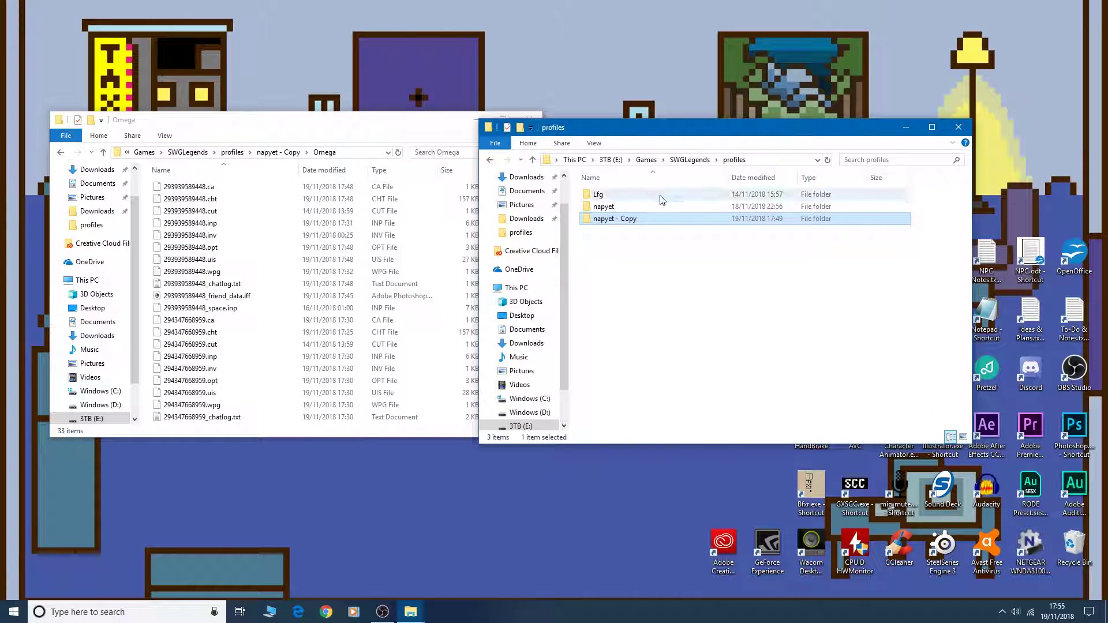
left_click(603, 207)
double_click(603, 206)
double_click(600, 195)
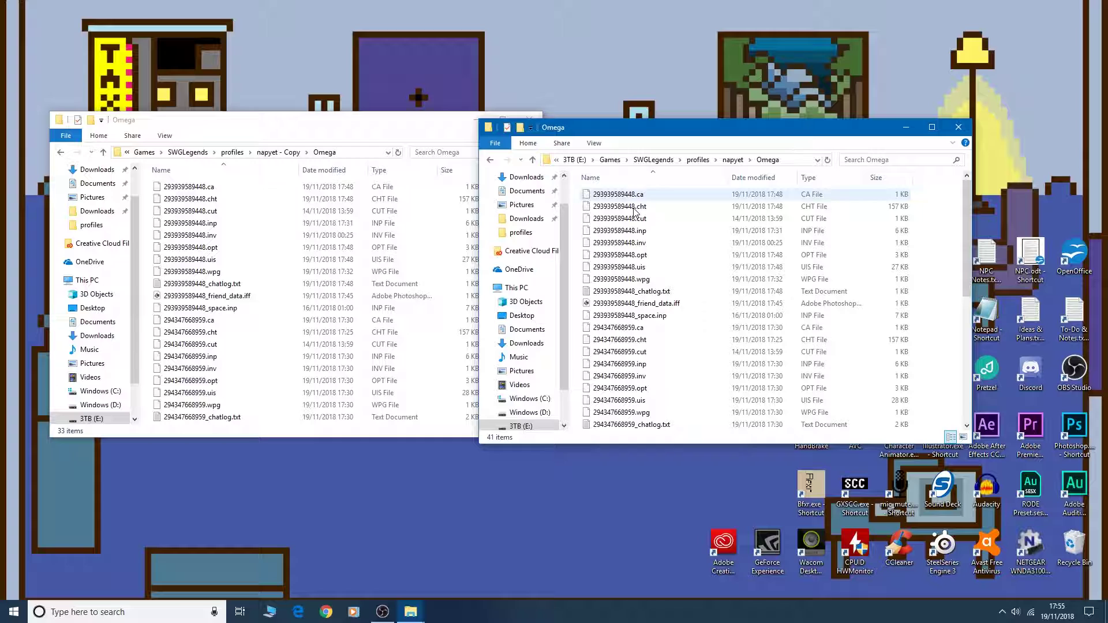
scroll(631, 324, "down", 7)
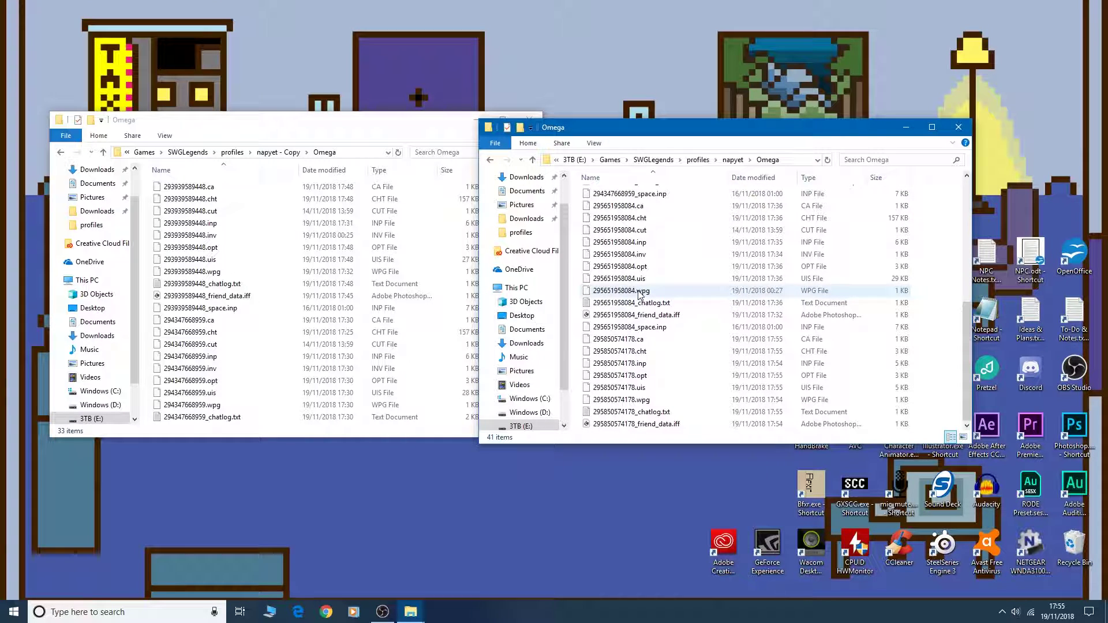
left_click(625, 342)
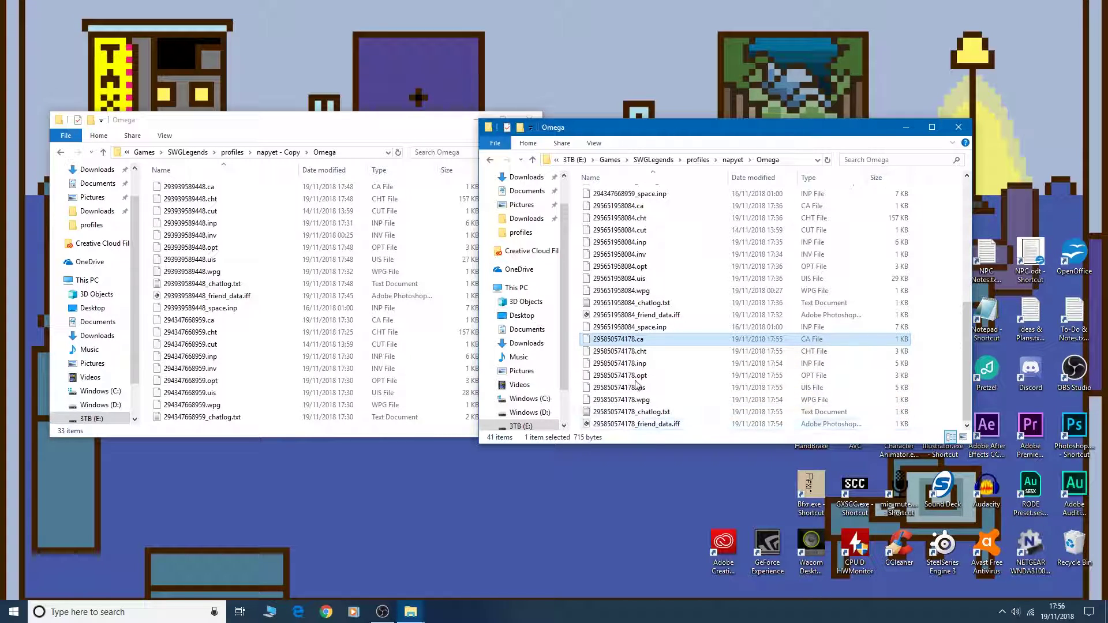
scroll(631, 300, "up", 1)
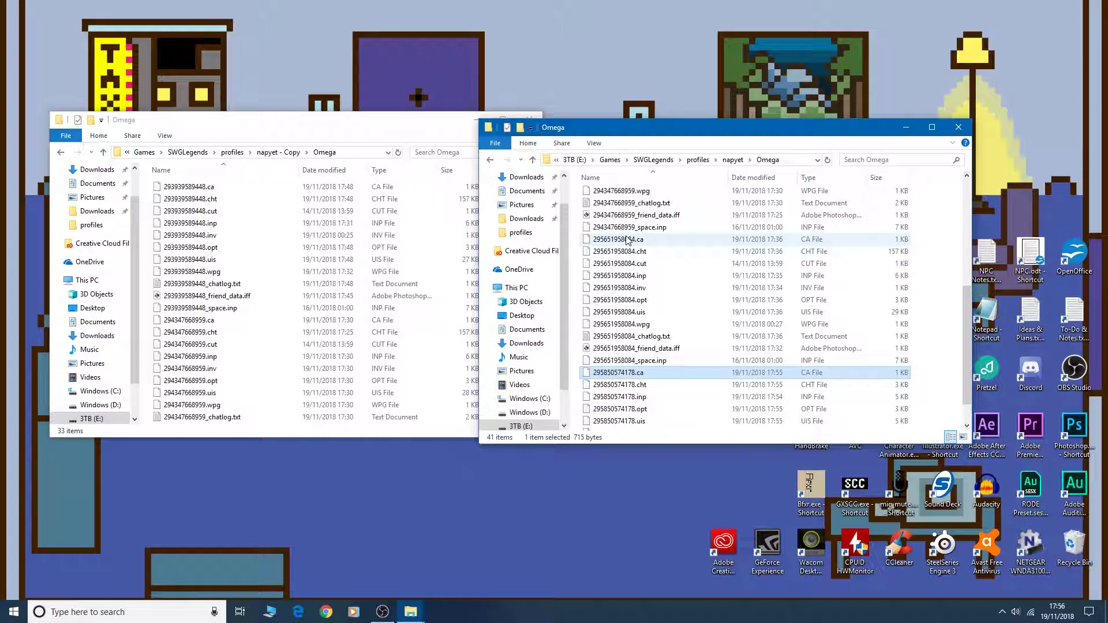
left_click(628, 243)
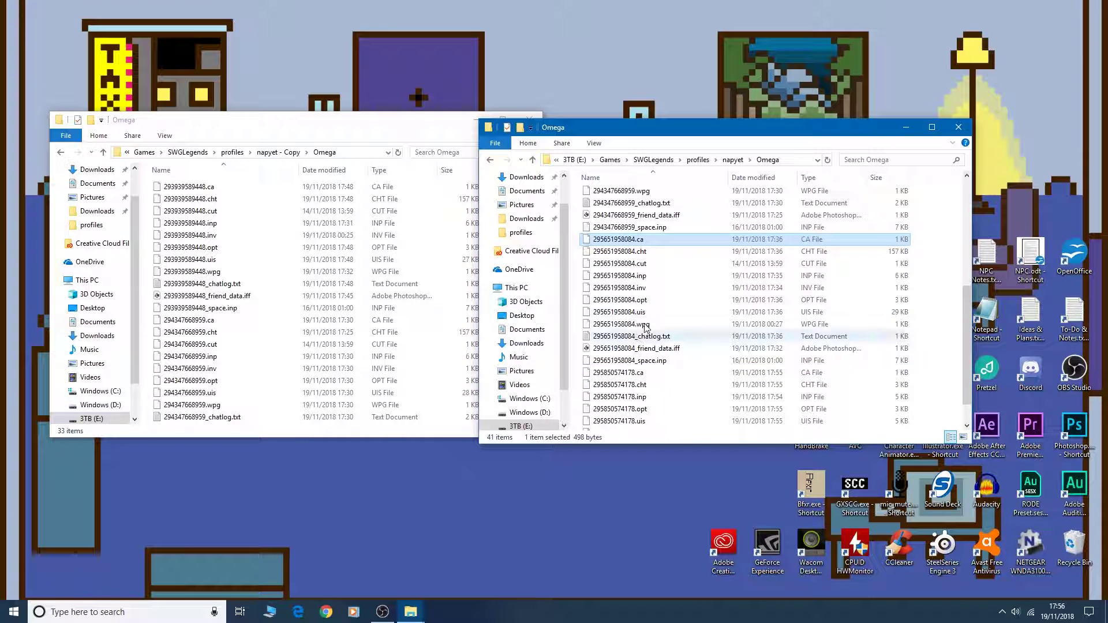
scroll(628, 334, "down", 1)
left_click(626, 341)
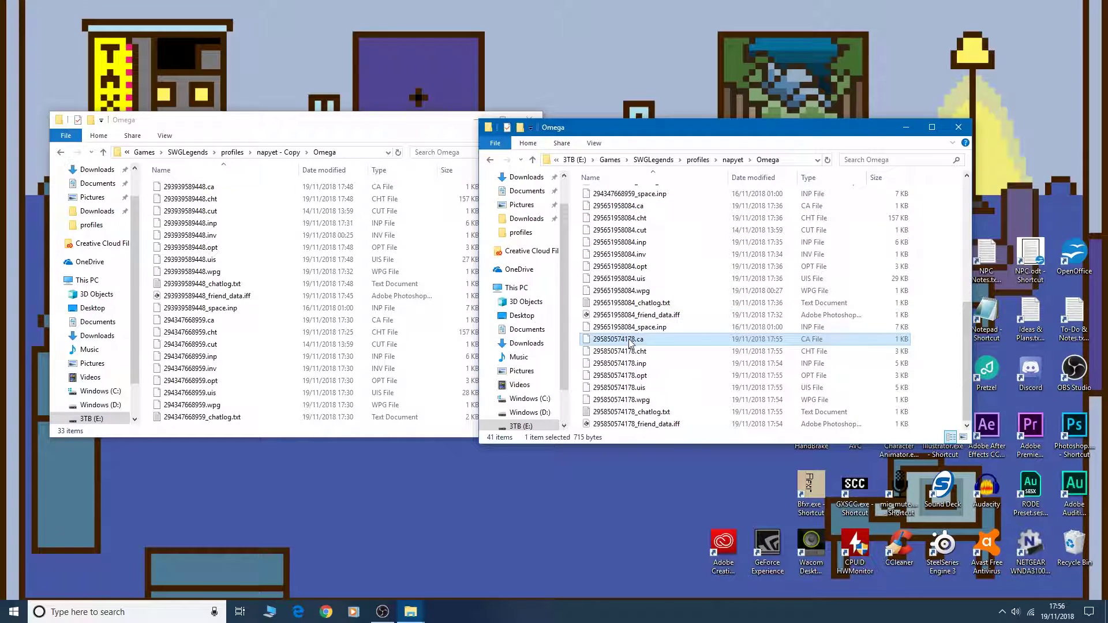
right_click(628, 341)
left_click(532, 486)
key("ctrl+c")
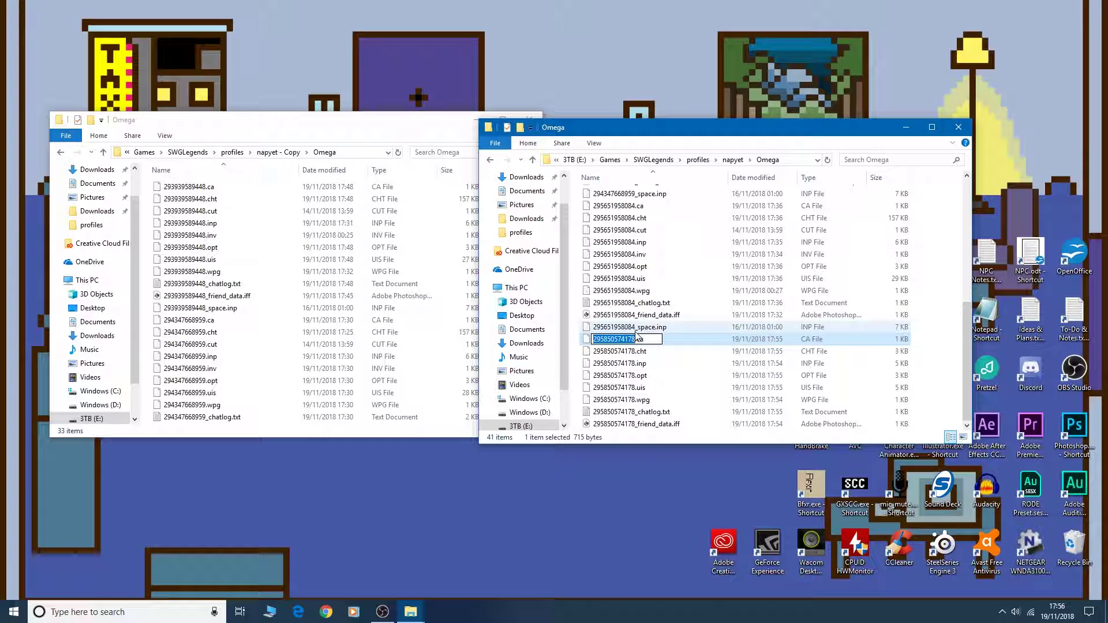
left_click(634, 342)
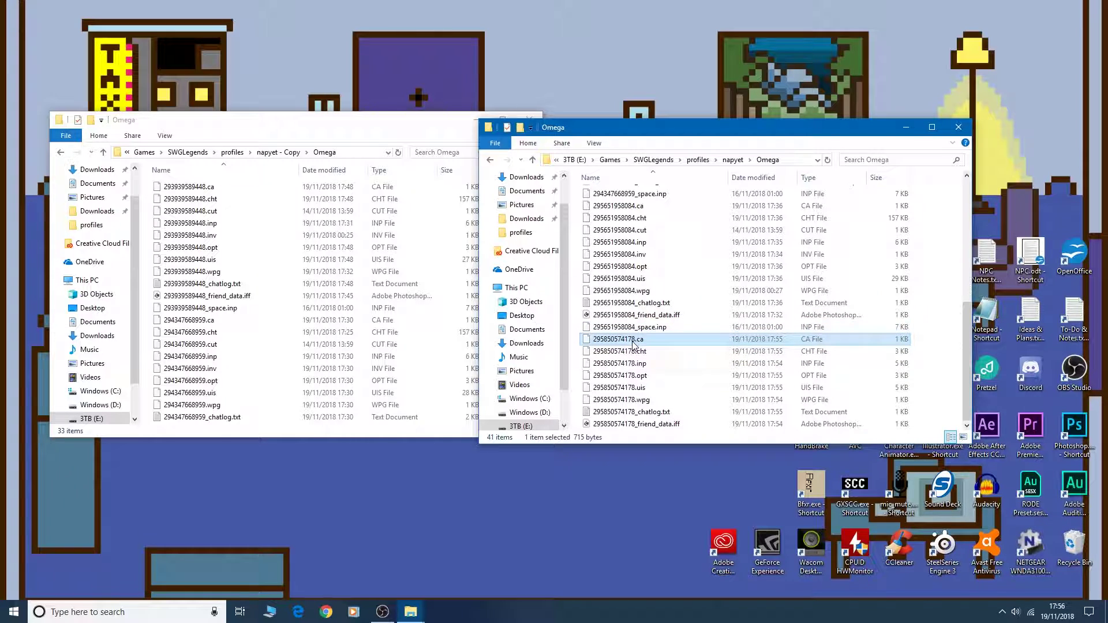
left_click(292, 127)
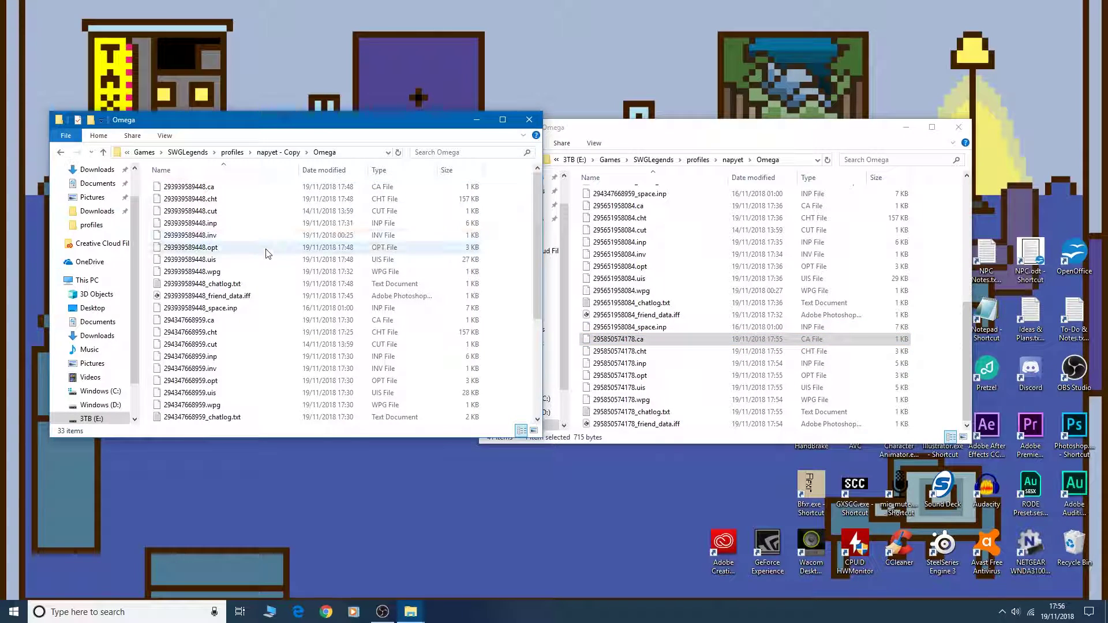
left_click(197, 191)
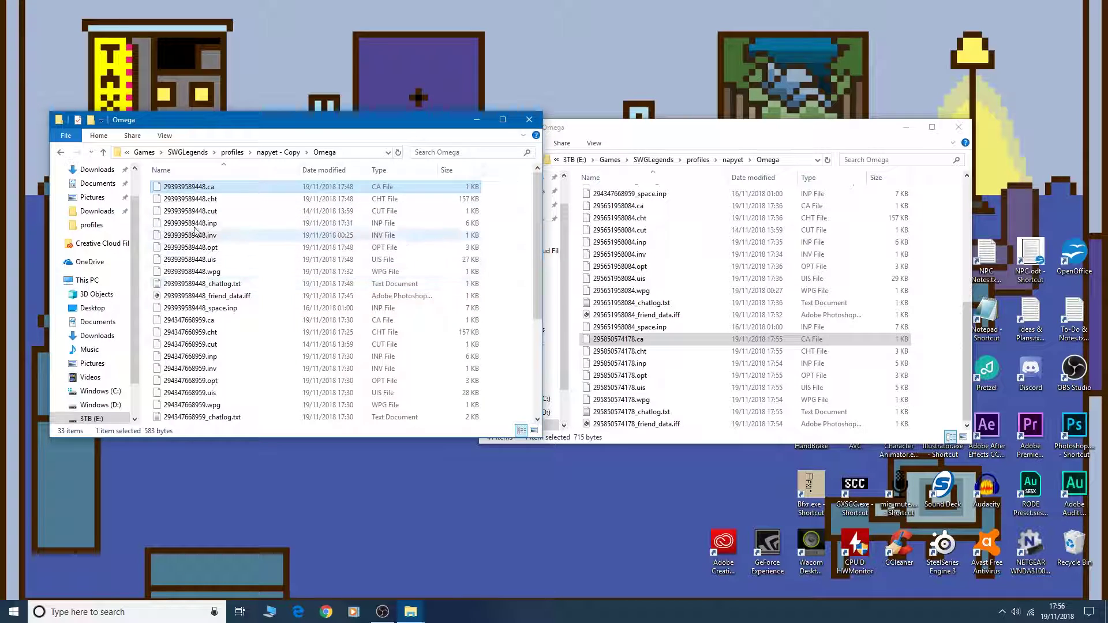
right_click(197, 188)
left_click(110, 342)
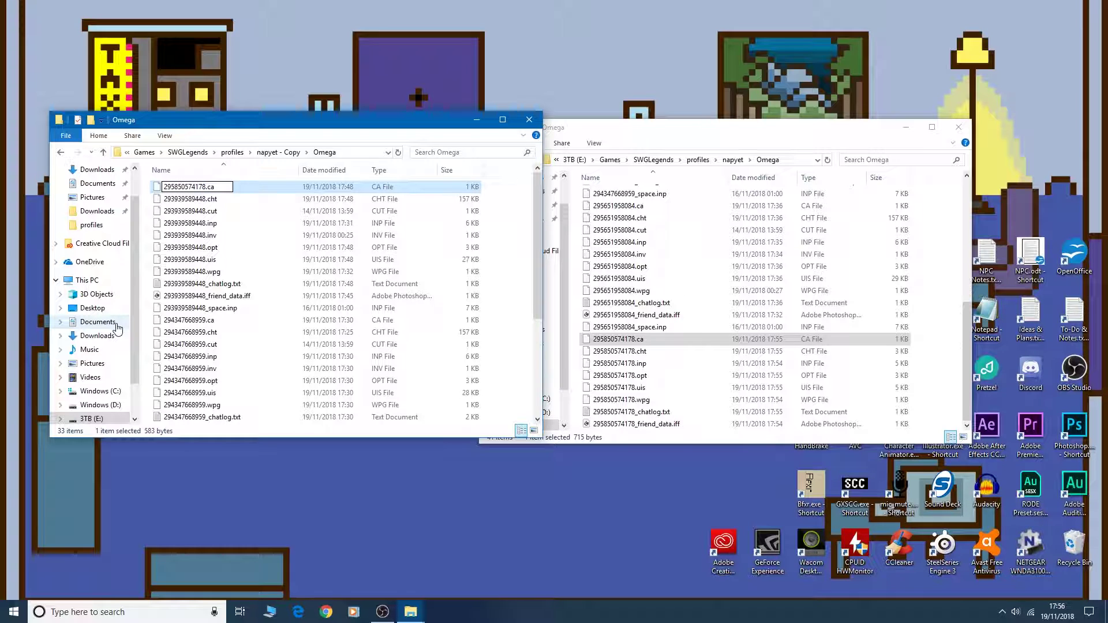
key("Return")
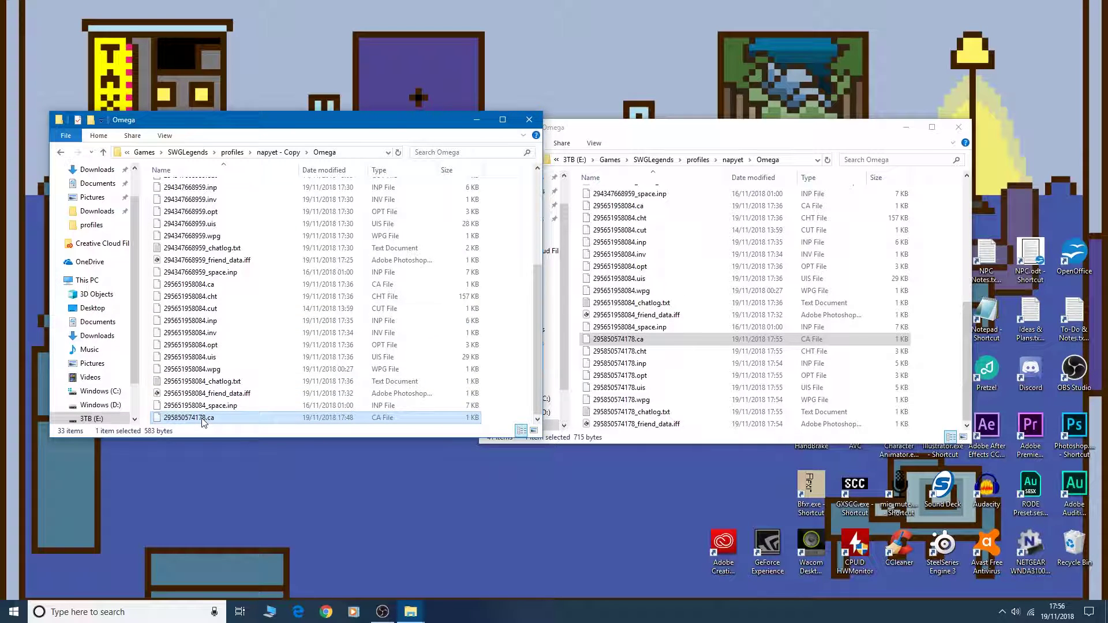
scroll(202, 375, "up", 5)
right_click(199, 187)
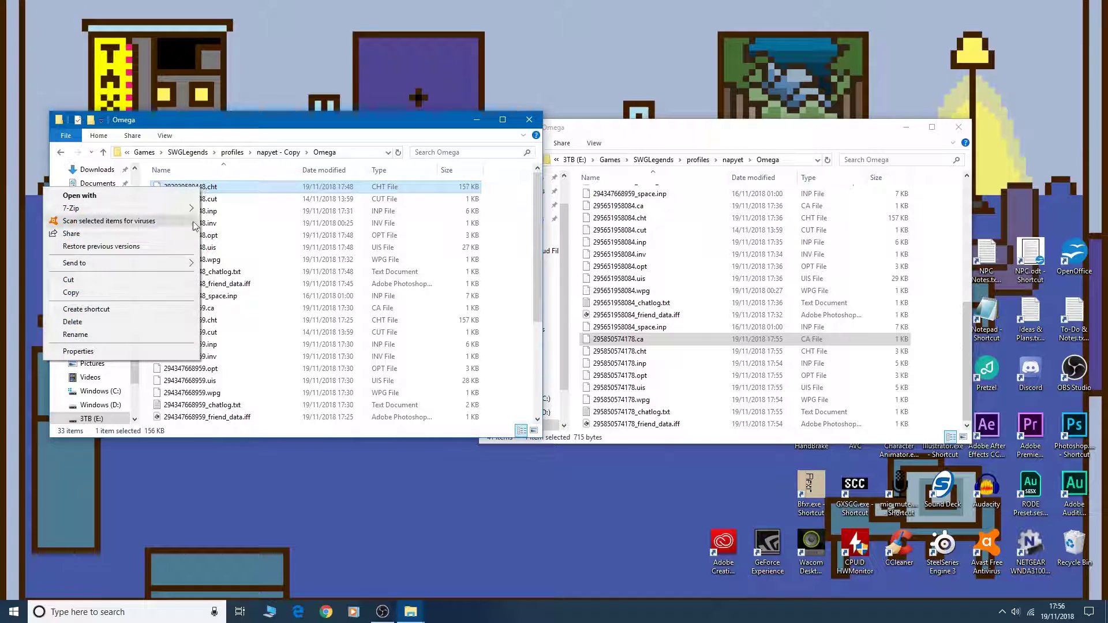
left_click(128, 335)
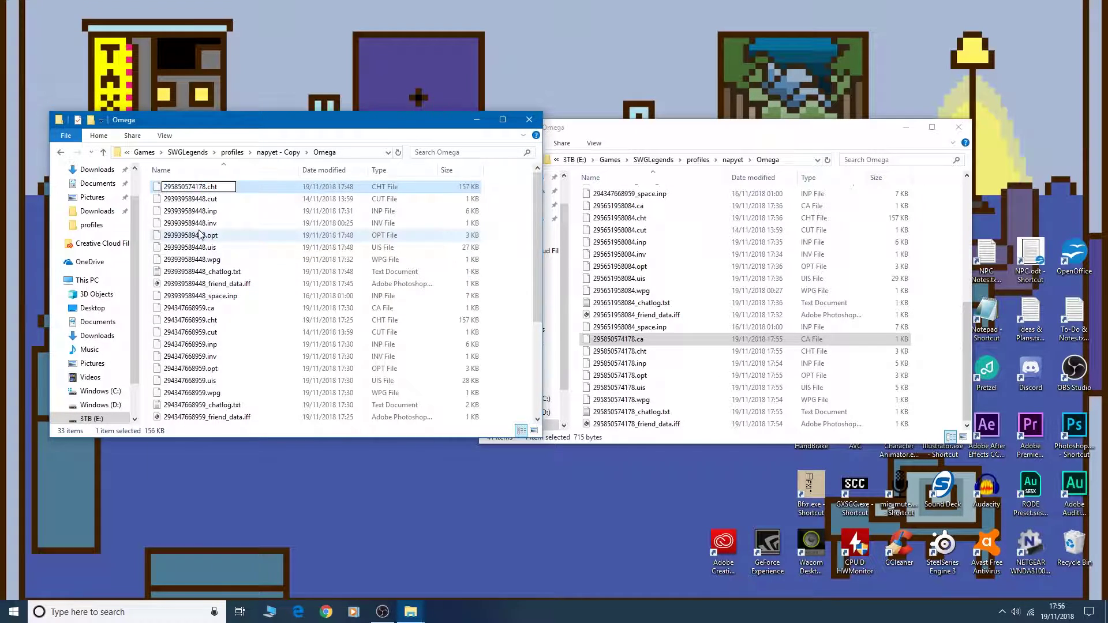
key("Return")
right_click(190, 189)
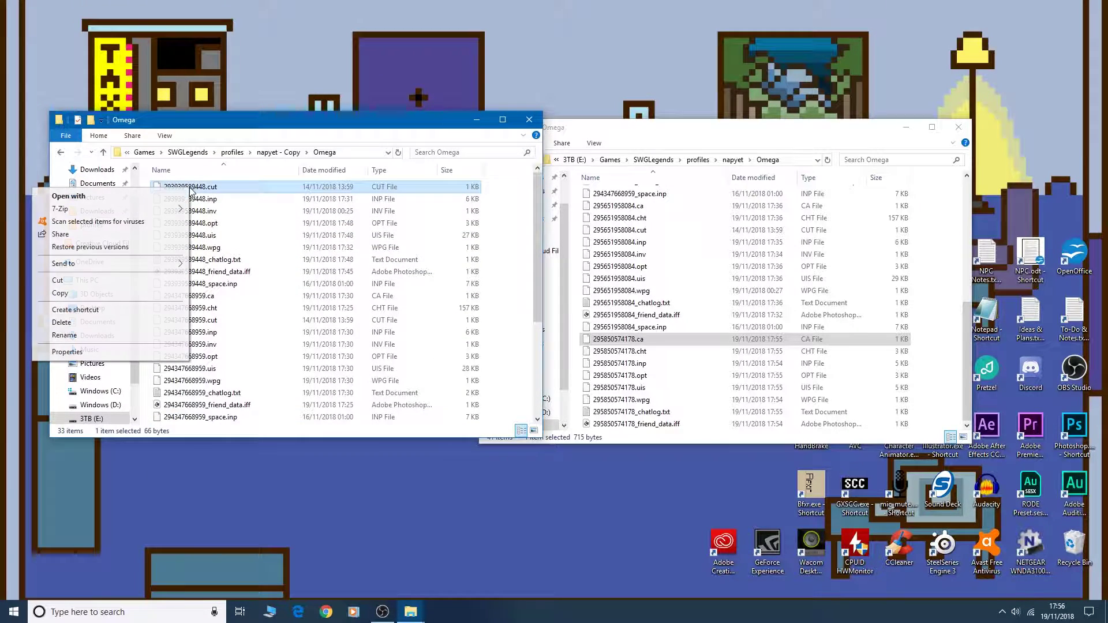
left_click(118, 336)
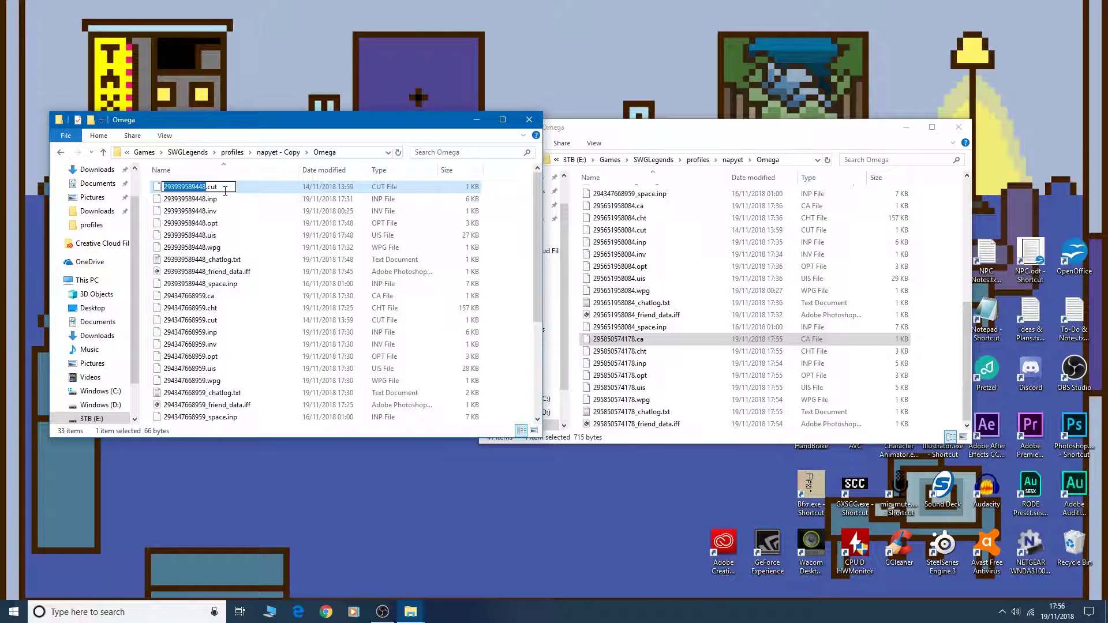
key("ctrl+v")
key("Return")
scroll(224, 195, "up", 5)
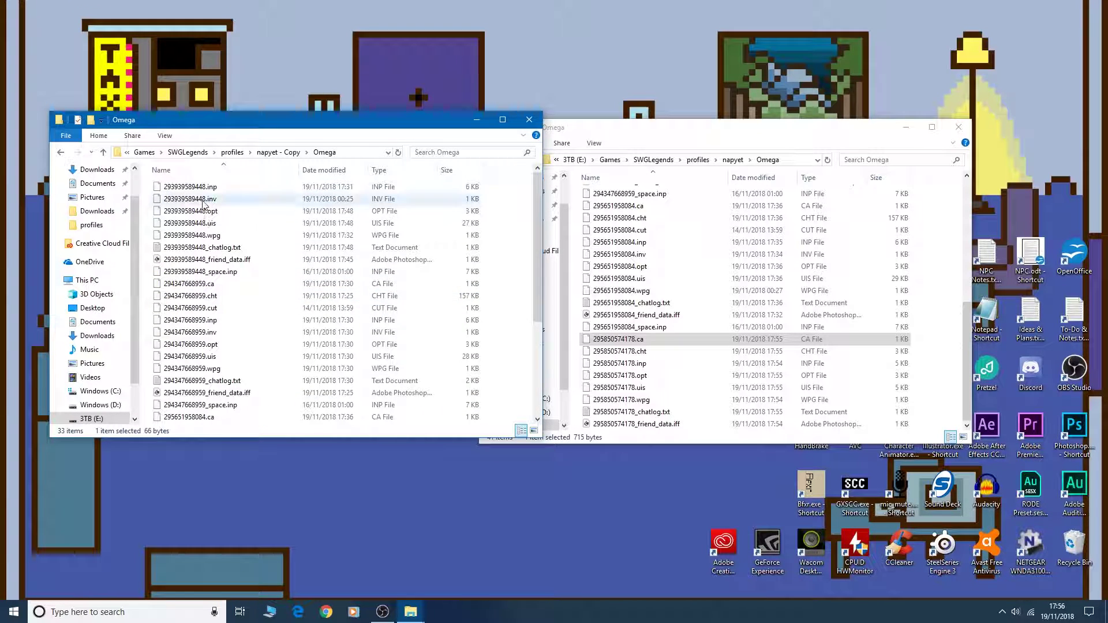
right_click(198, 188)
left_click(122, 339)
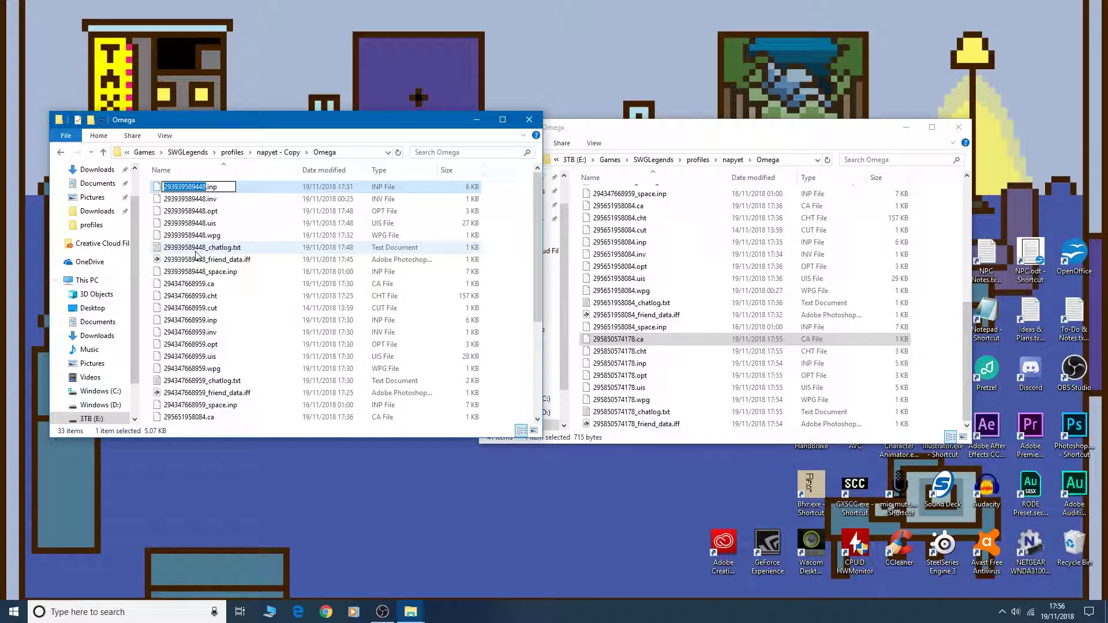
key("ctrl+v")
key("Return")
scroll(196, 254, "up", 5)
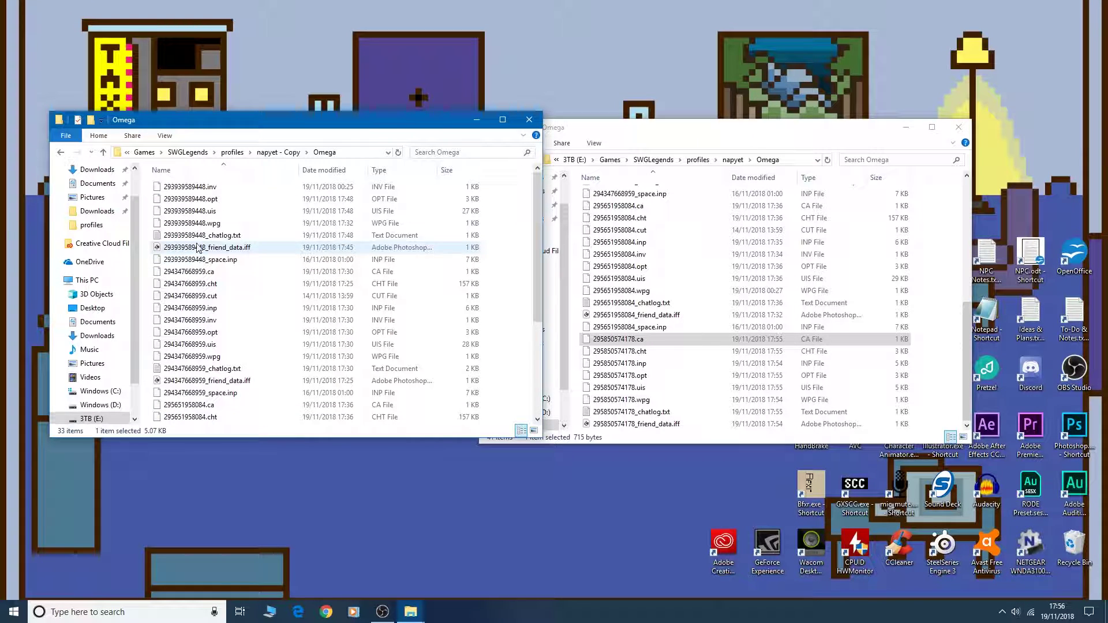
right_click(195, 188)
left_click(123, 338)
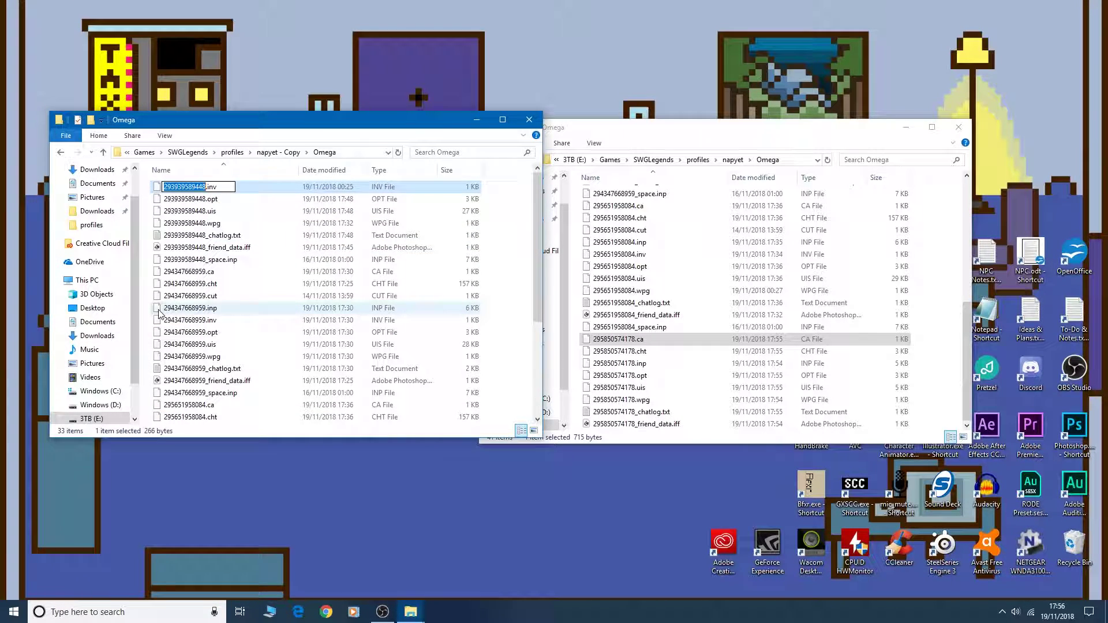
key("ctrl+v")
key("Return")
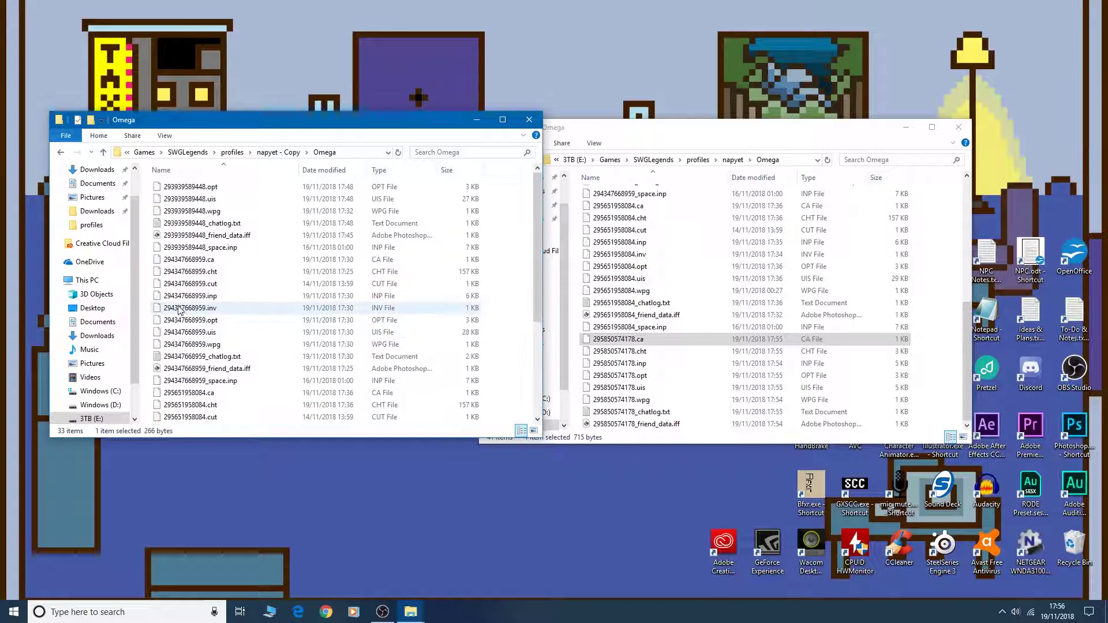
right_click(196, 187)
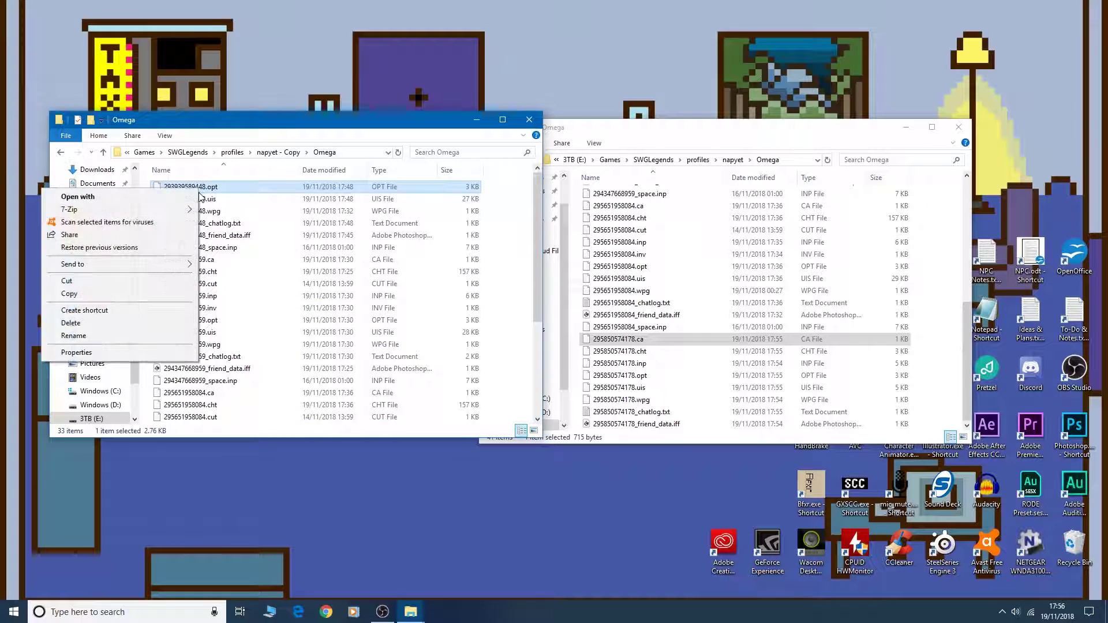
left_click(138, 337)
key("Return")
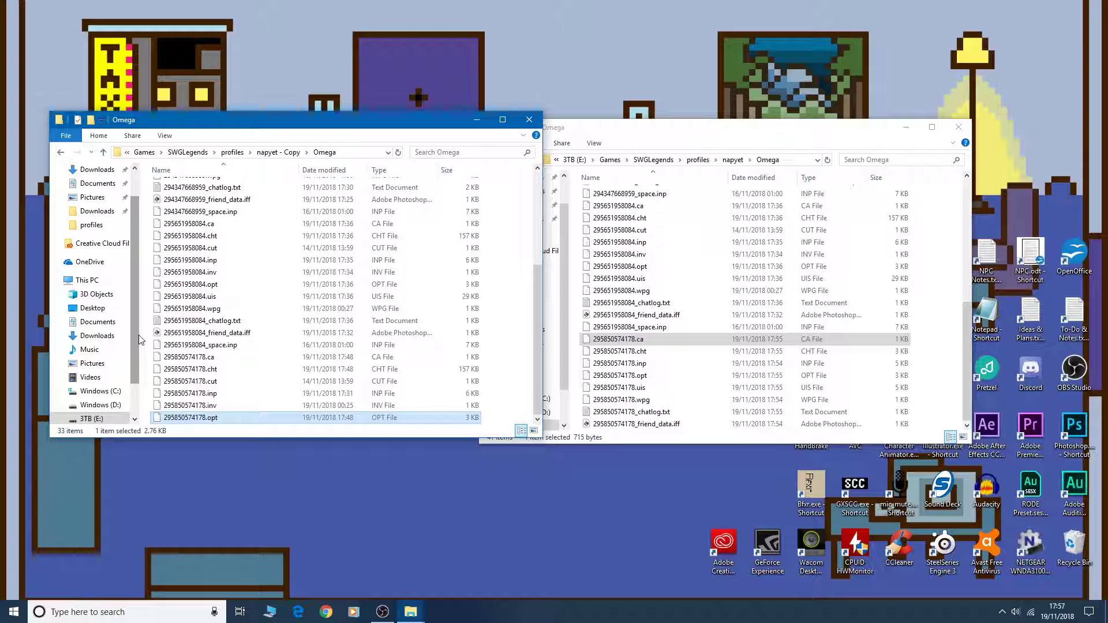
right_click(203, 189)
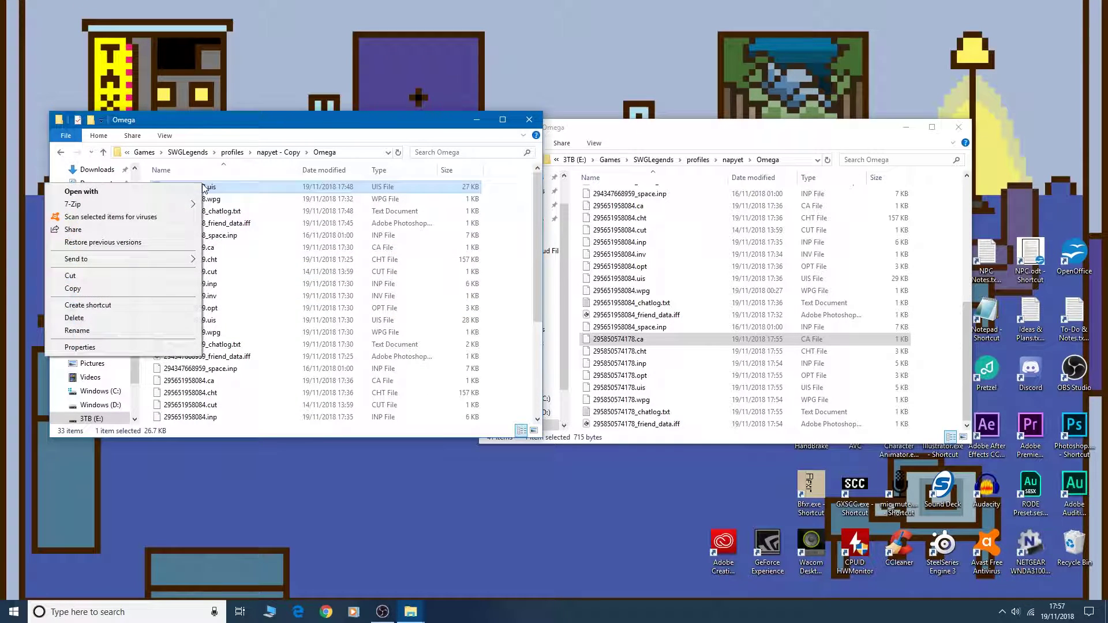
left_click(123, 335)
key("ctrl+v")
key("Return")
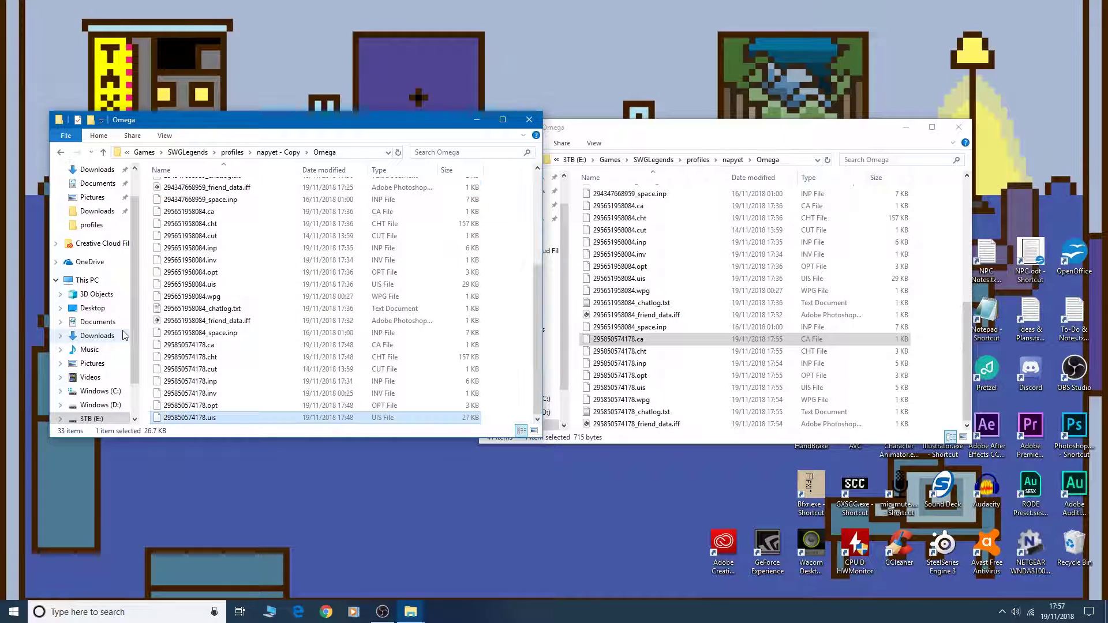
scroll(123, 334, "up", 1)
scroll(214, 300, "up", 5)
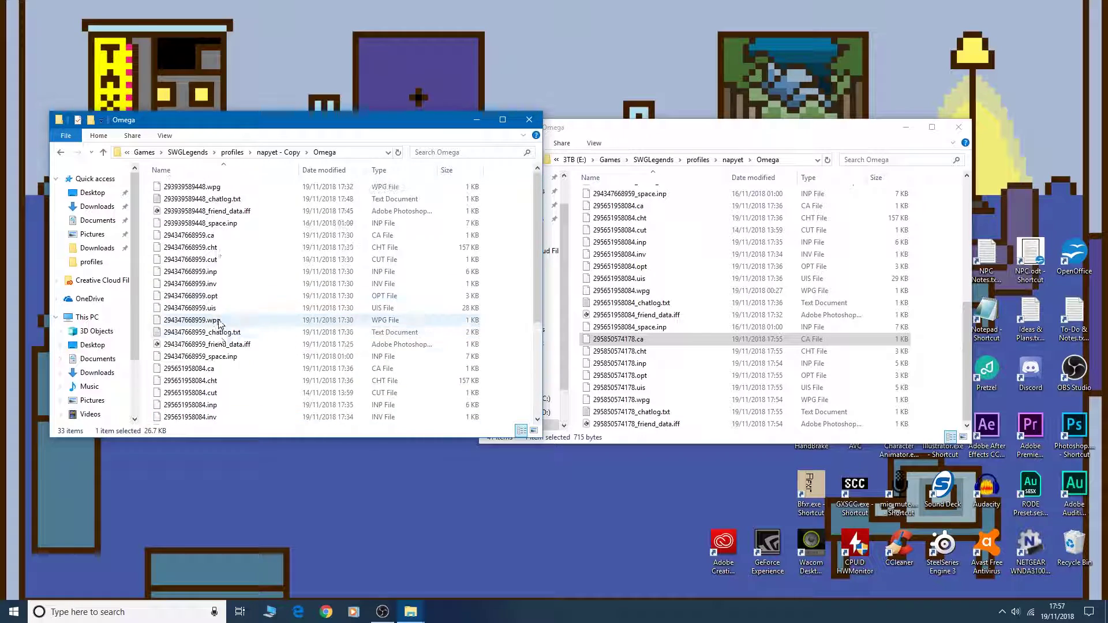
right_click(199, 188)
left_click(123, 335)
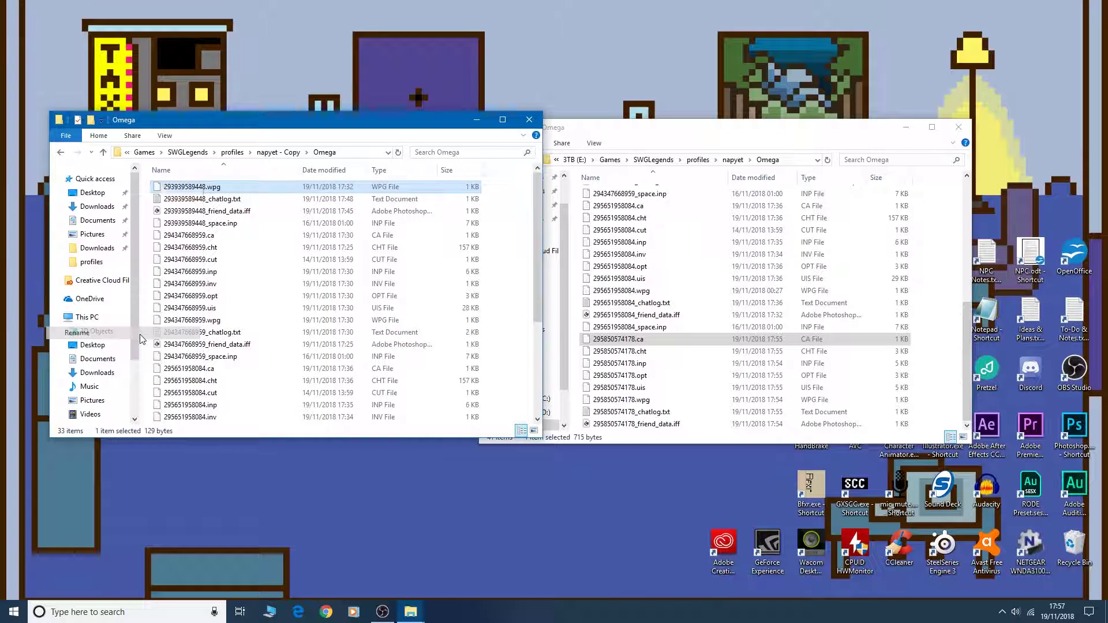
key("Return")
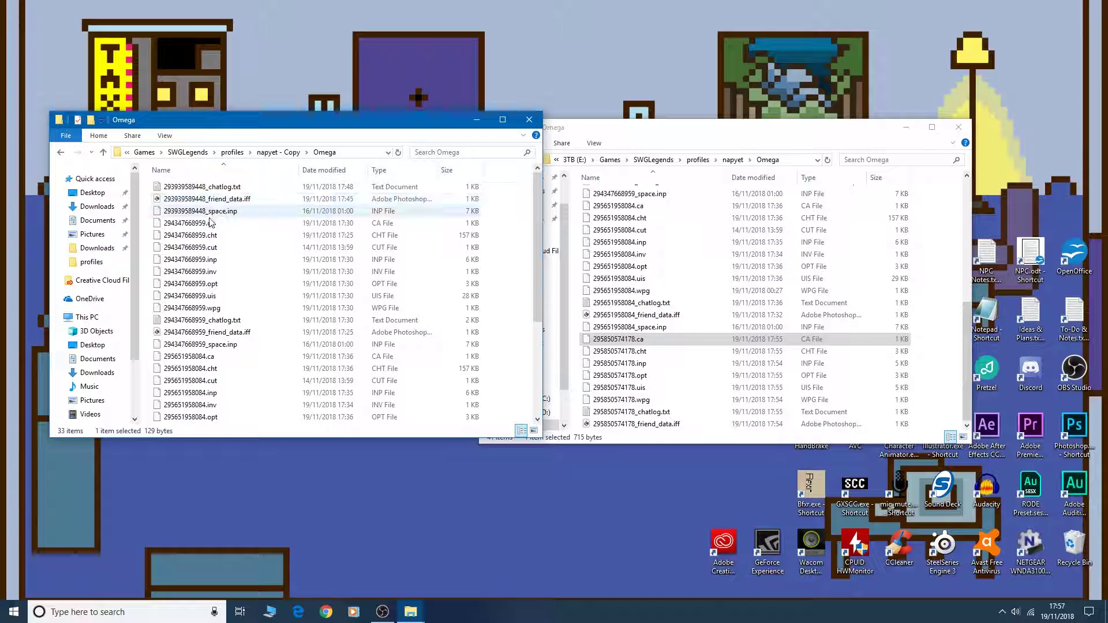
left_click(212, 214)
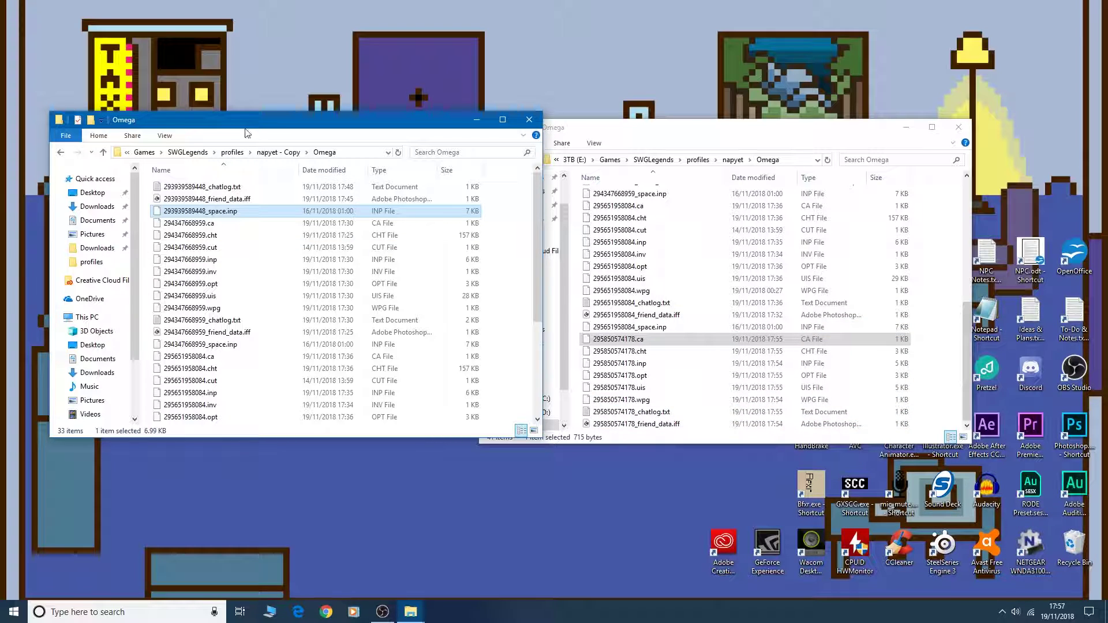
right_click(196, 212)
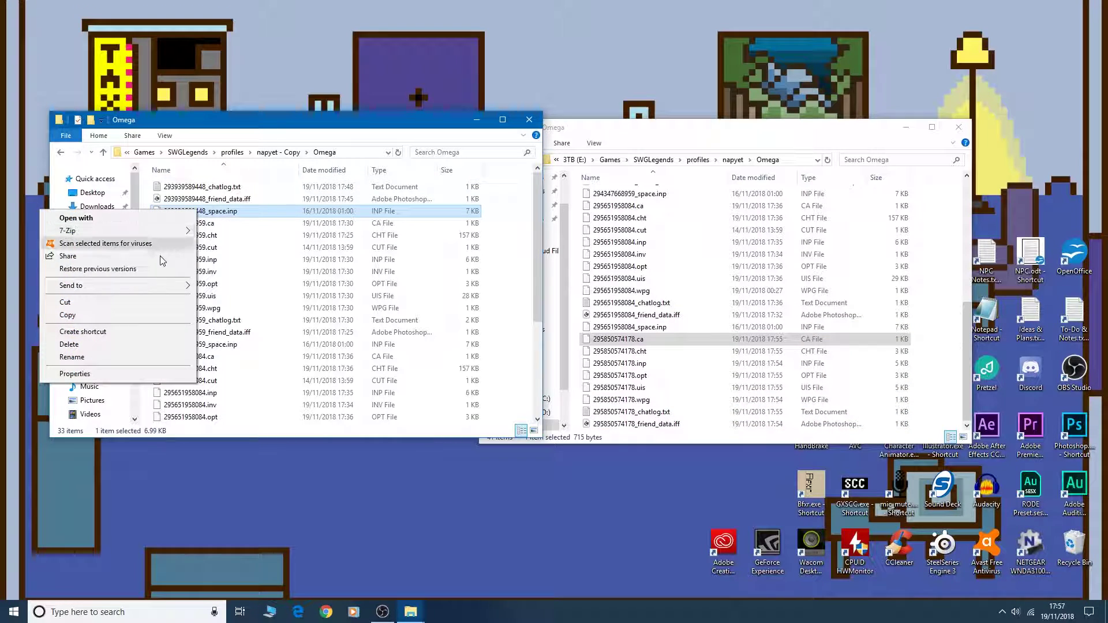
left_click(114, 359)
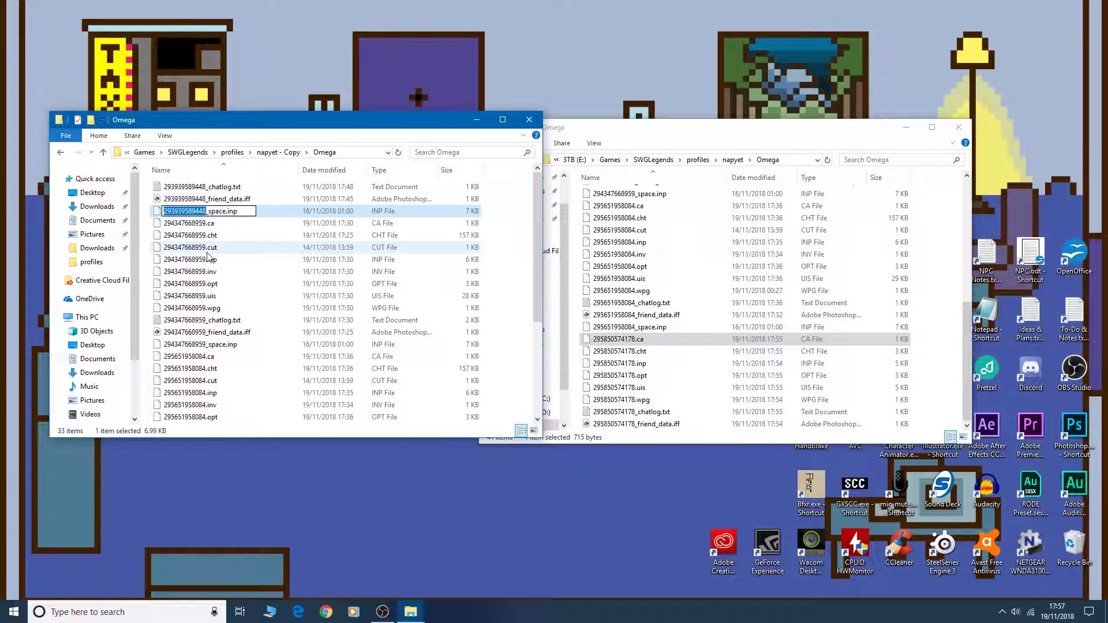
key("ctrl+v")
key("Return")
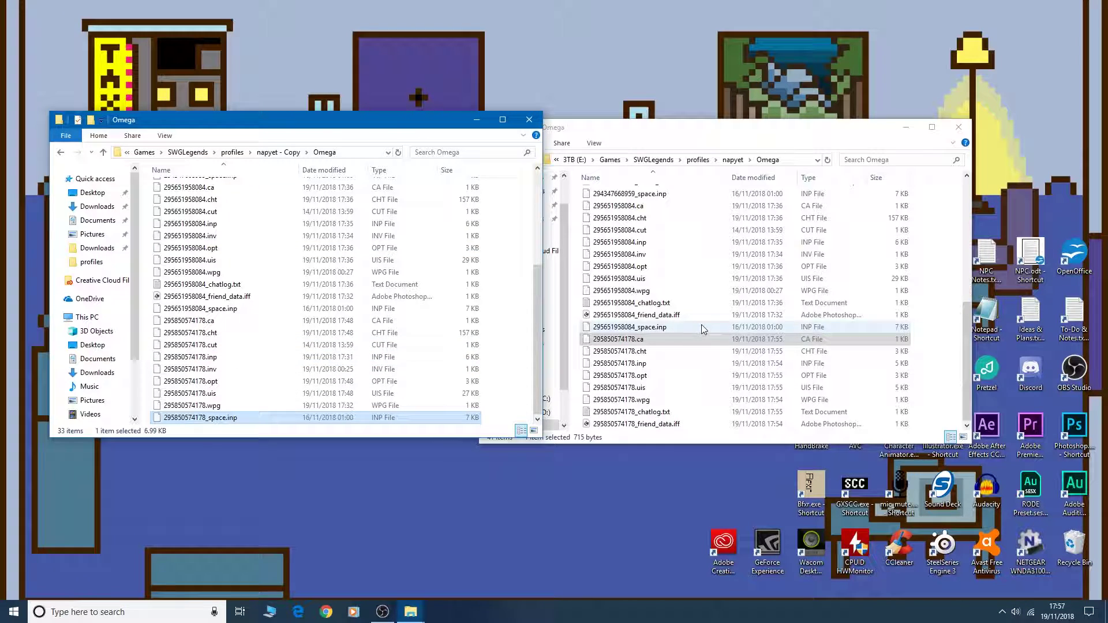
left_click(202, 321)
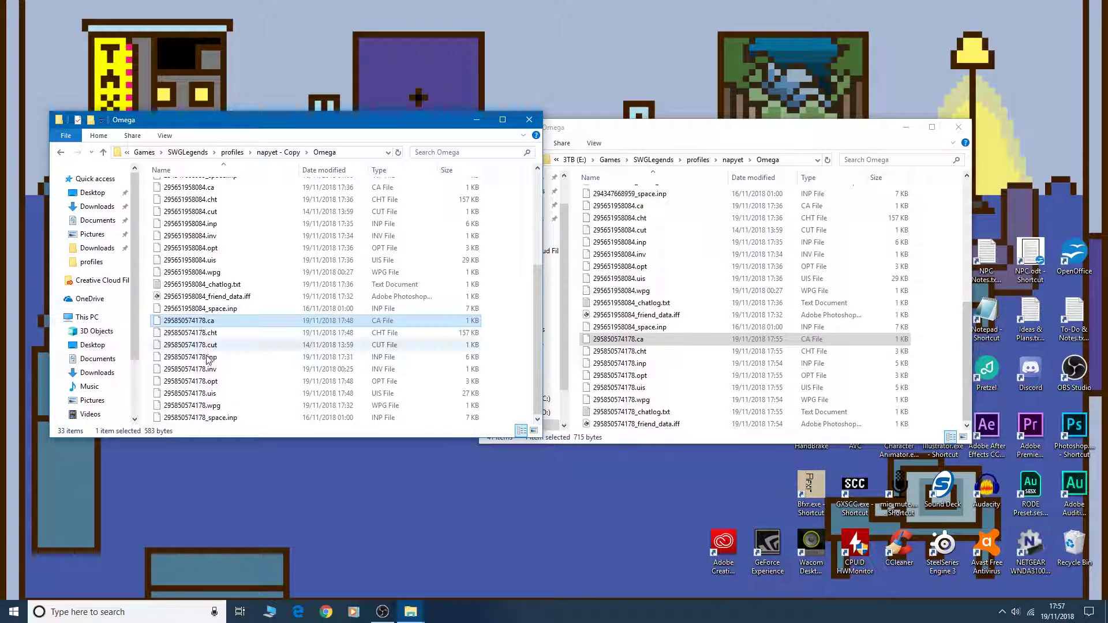
left_click(203, 418, "shift")
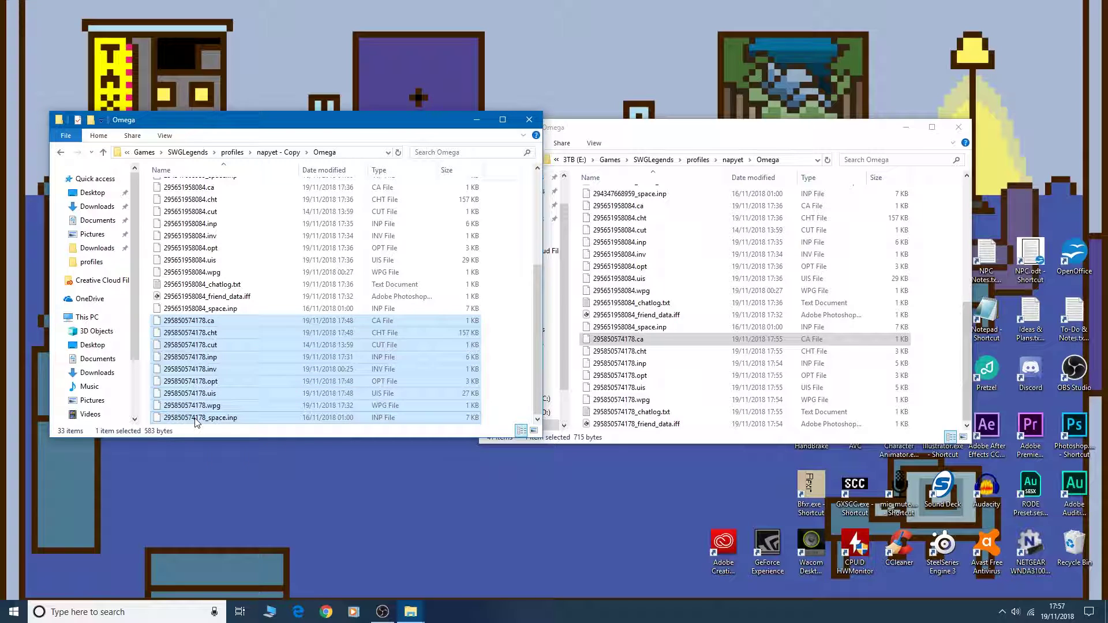
right_click(197, 363)
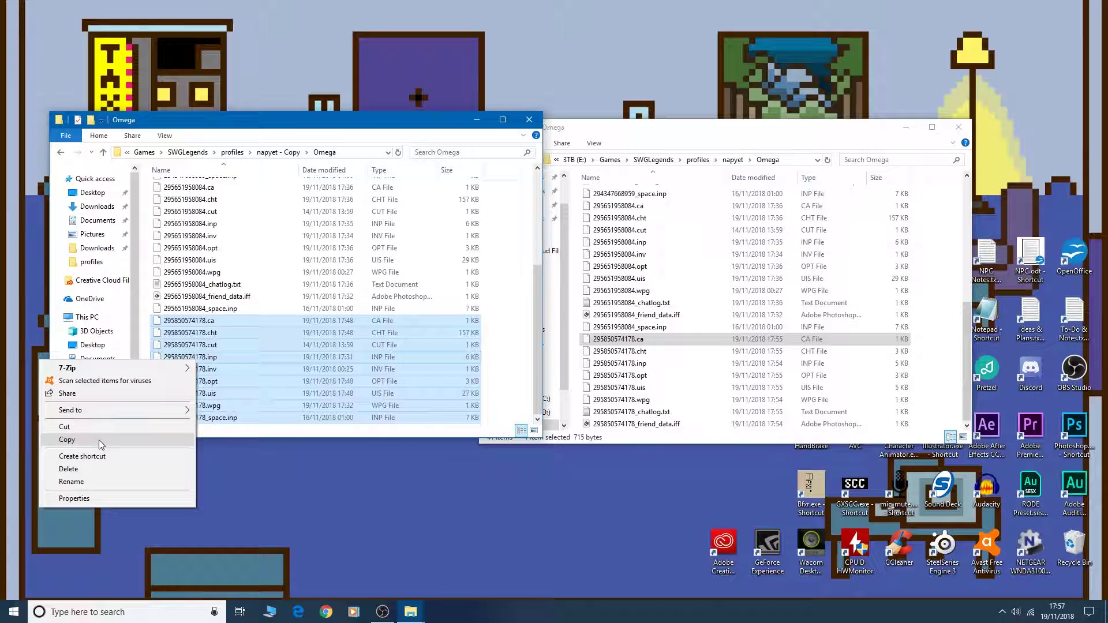
left_click(75, 435)
left_click(937, 375)
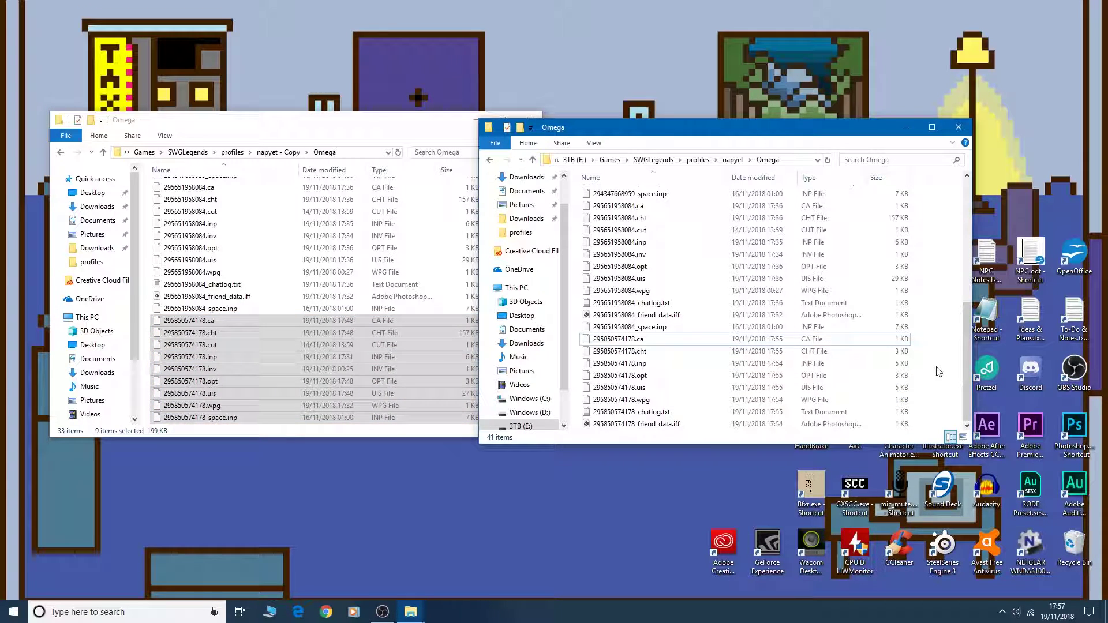
right_click(936, 370)
left_click(831, 448)
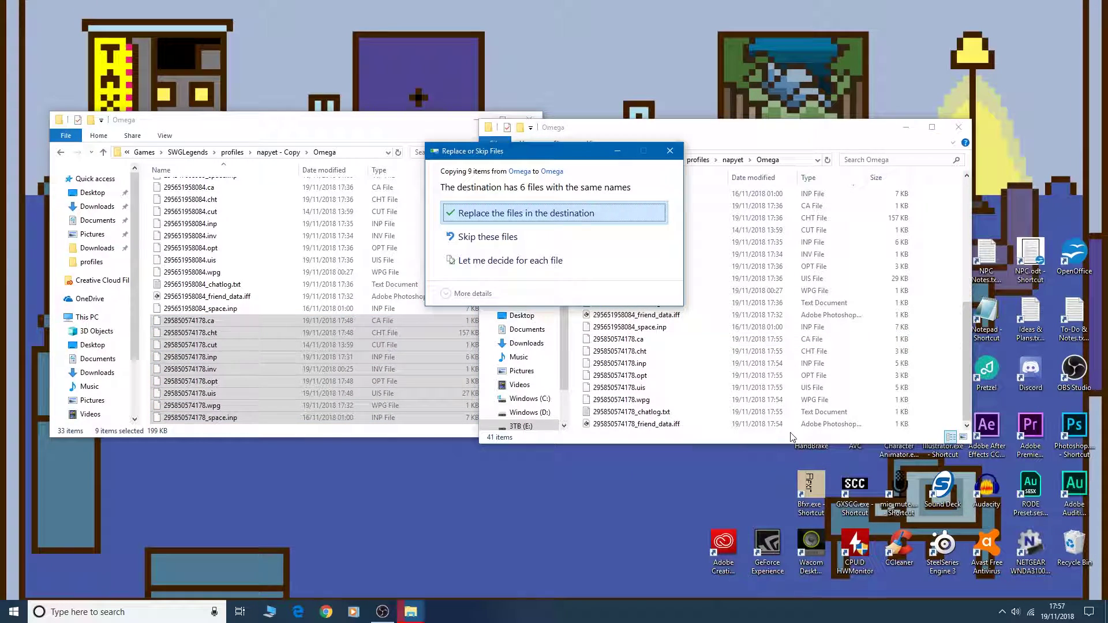
left_click(511, 213)
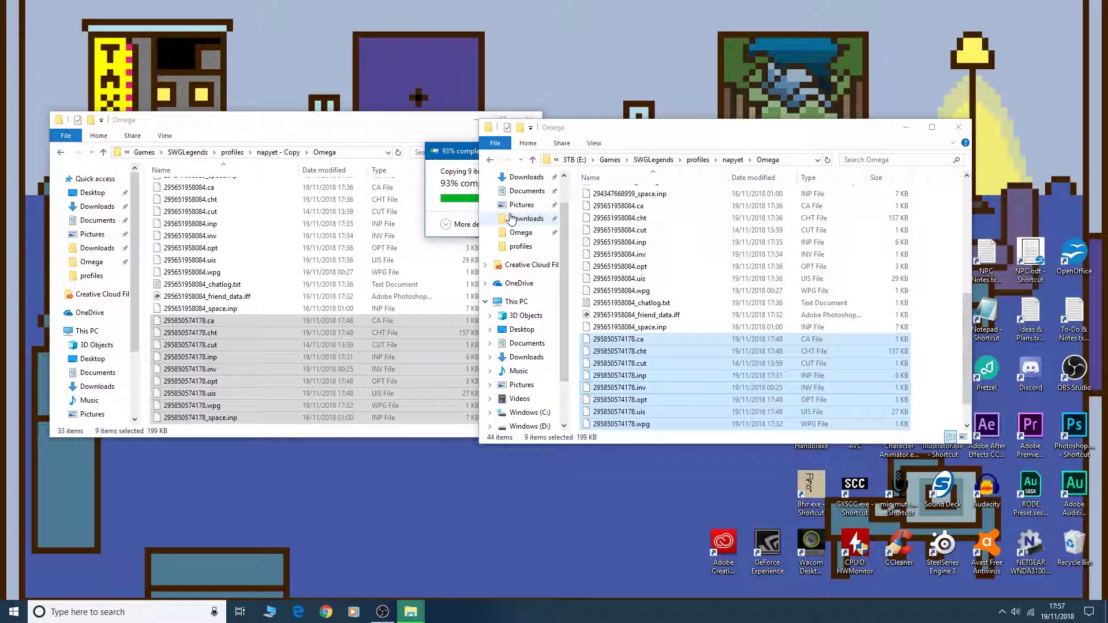
left_click(345, 133)
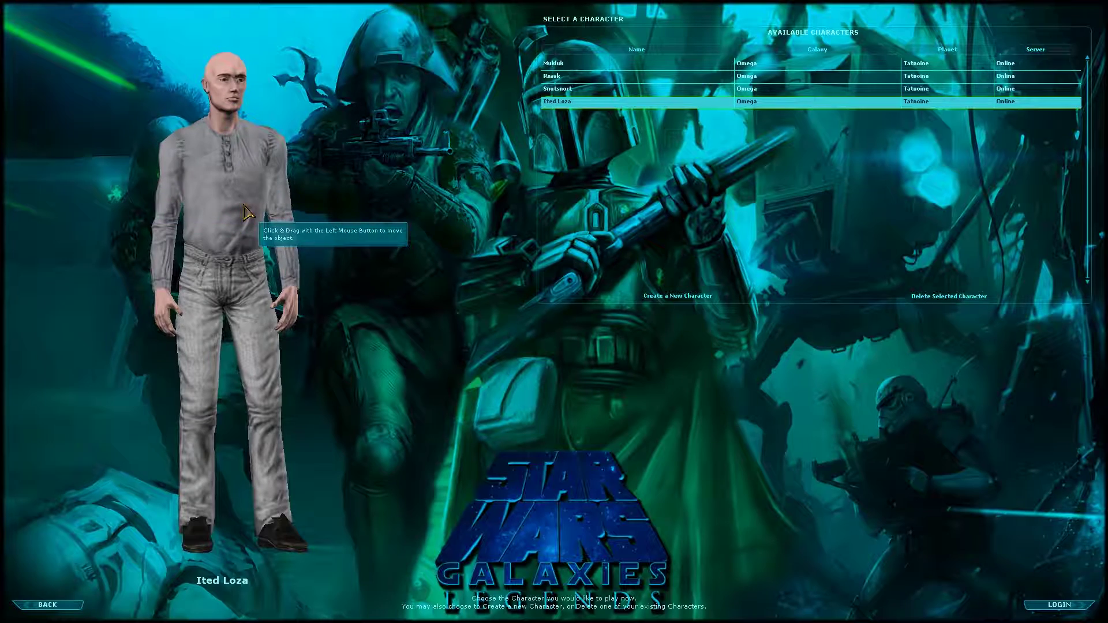
Enter the game world with the new character from the character selection screen
left_click(1058, 604)
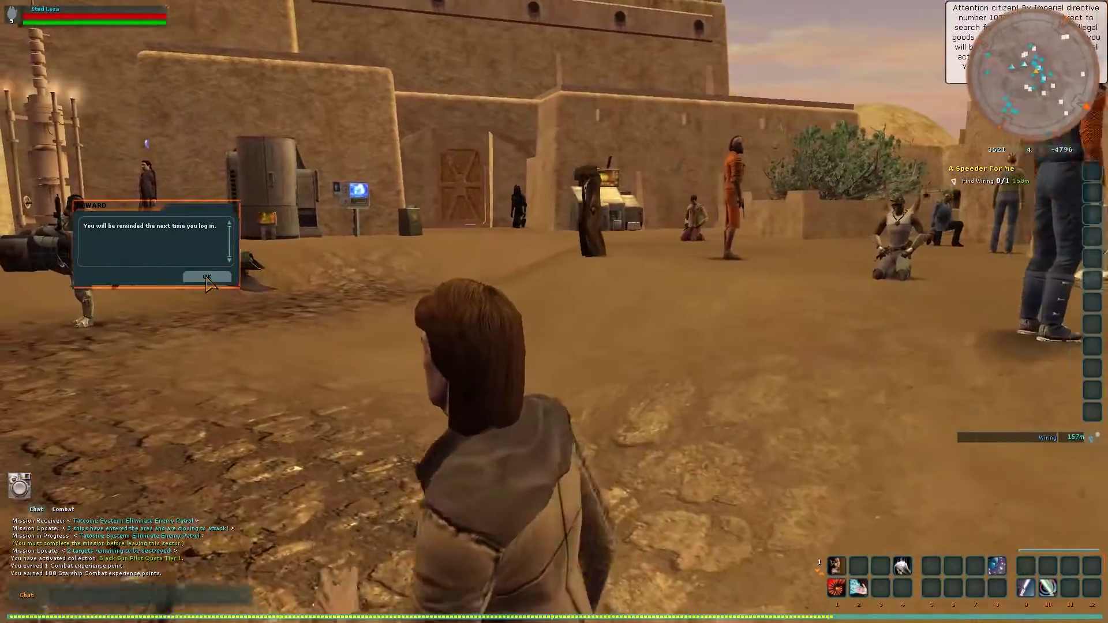
Dismiss the reward notice, check the ui keymap bindings in Options, then close Options
left_click(206, 278)
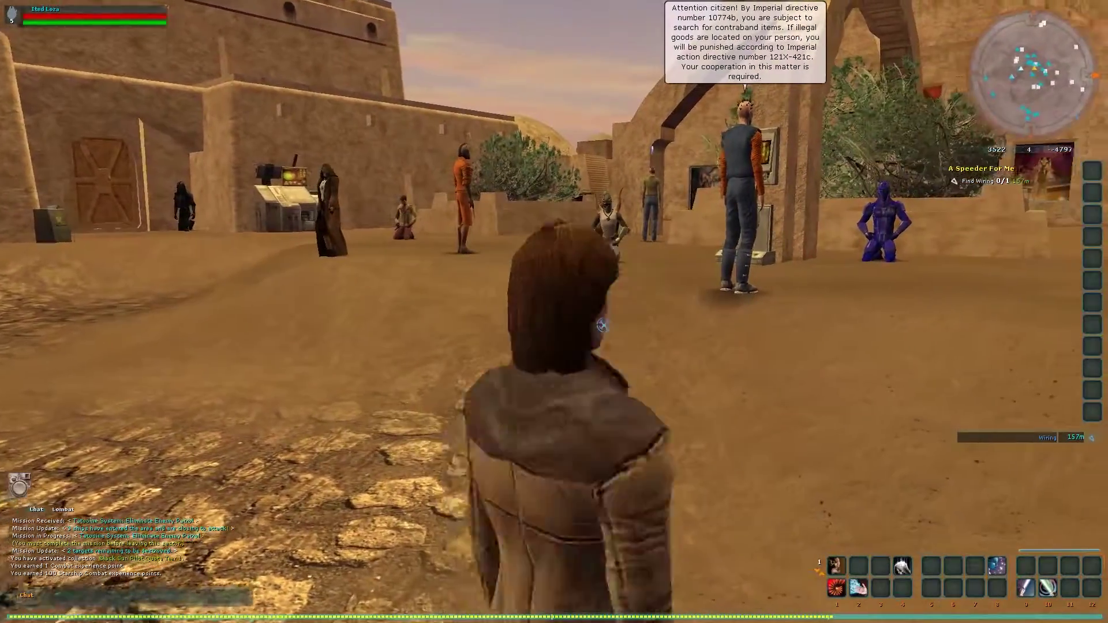
key("ctrl+o")
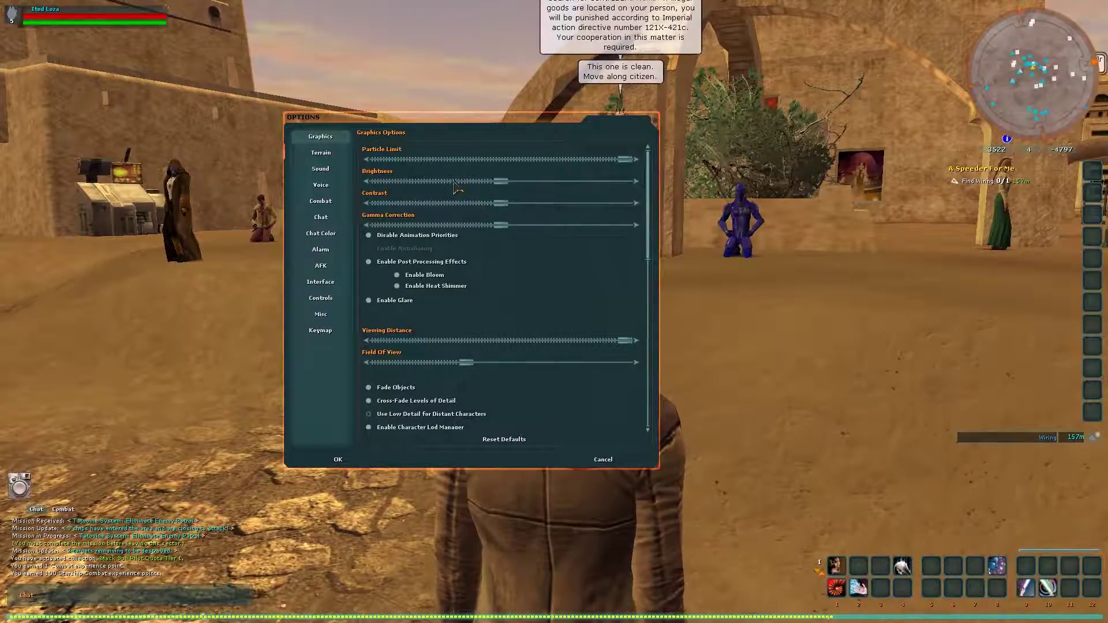
left_click(321, 330)
left_click(494, 150)
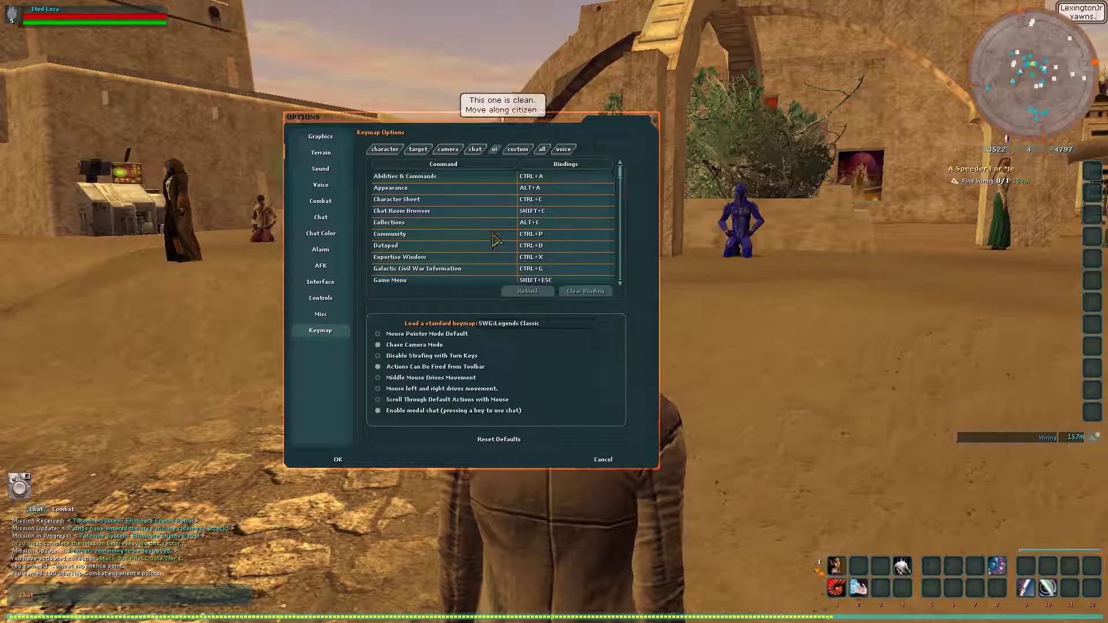
scroll(489, 236, "up", 10)
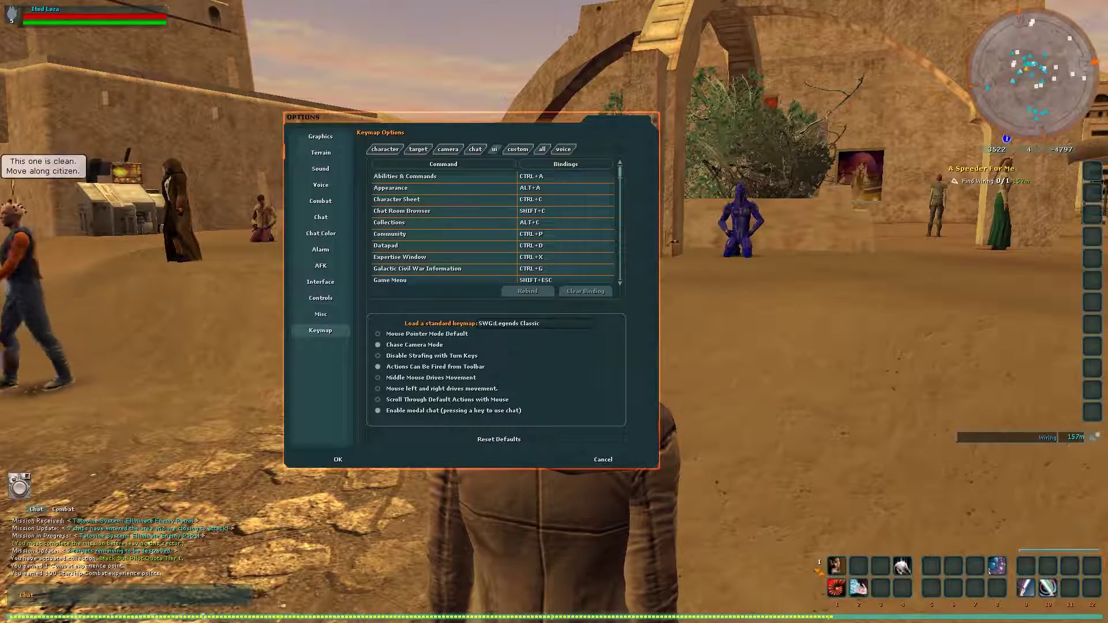
left_click(656, 122)
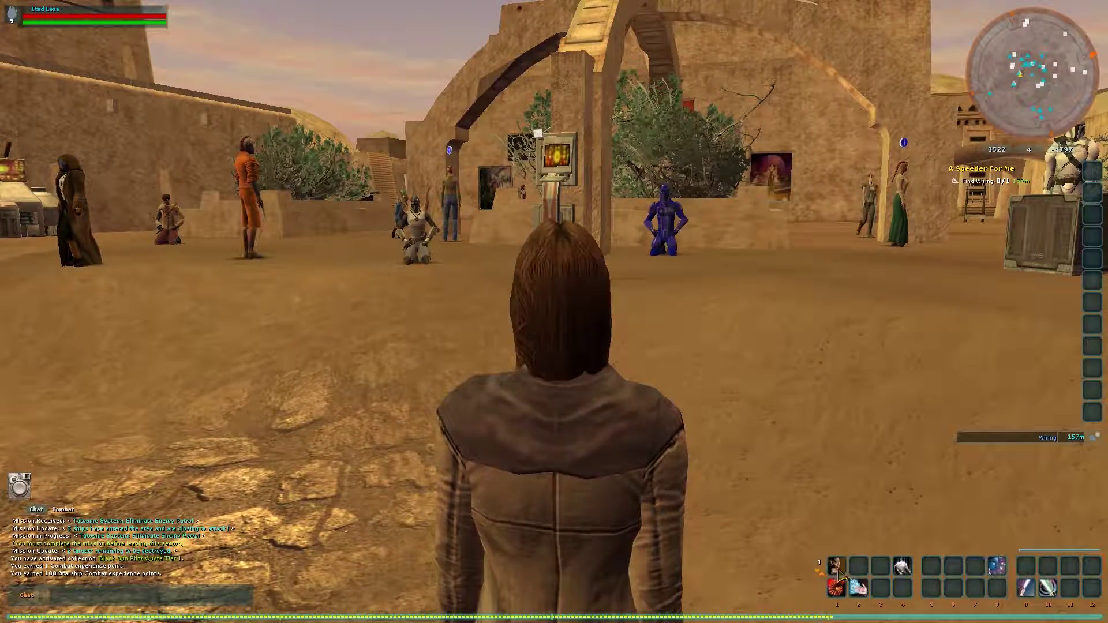
Remove the icons from toolbar slots 1 and 4 and bottom-row slots 1, 9 and 10, then run forward
left_click(858, 576)
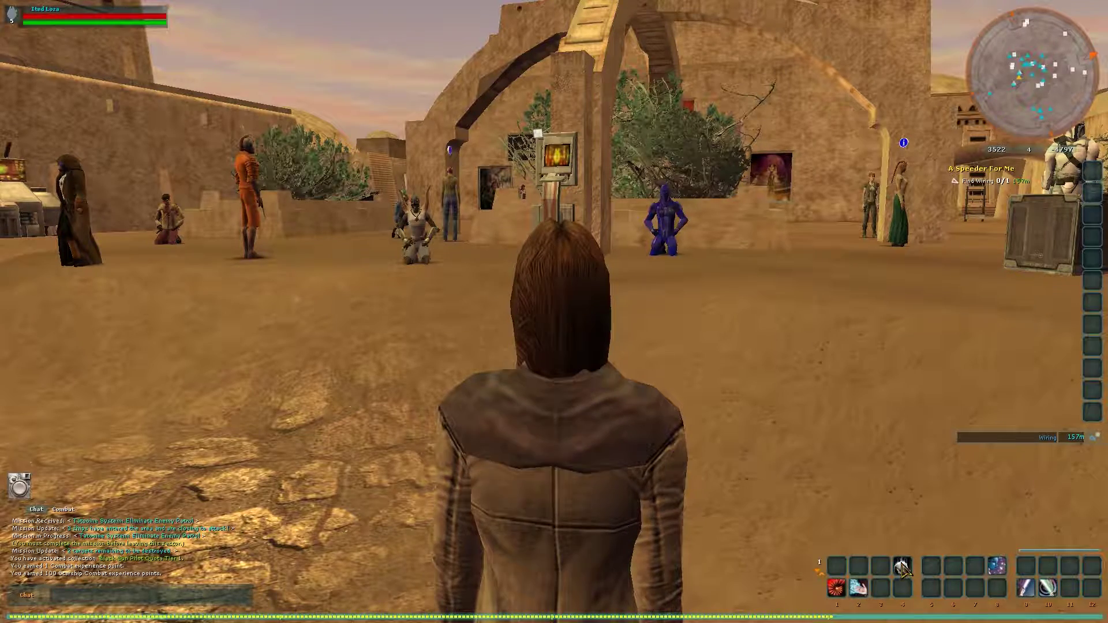
left_click(925, 571)
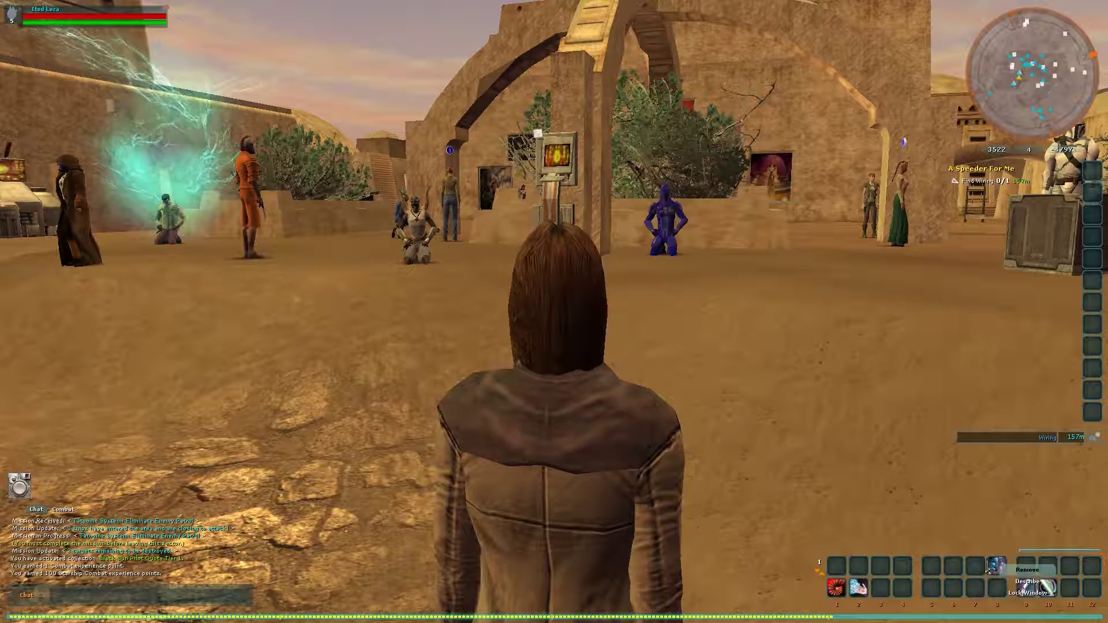
right_click(857, 588)
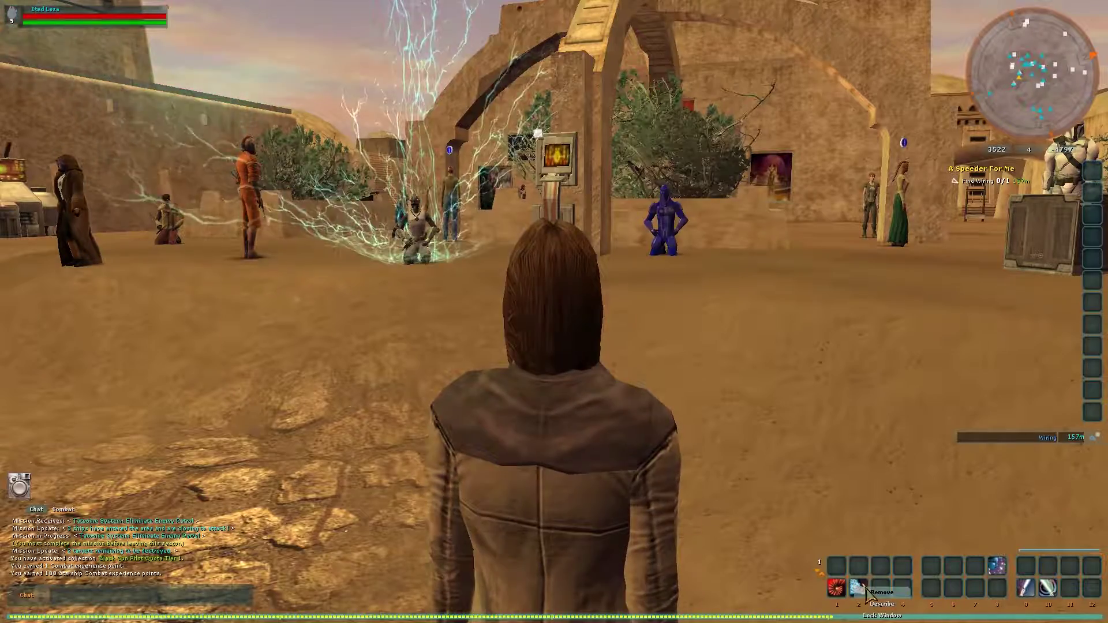
left_click(860, 592)
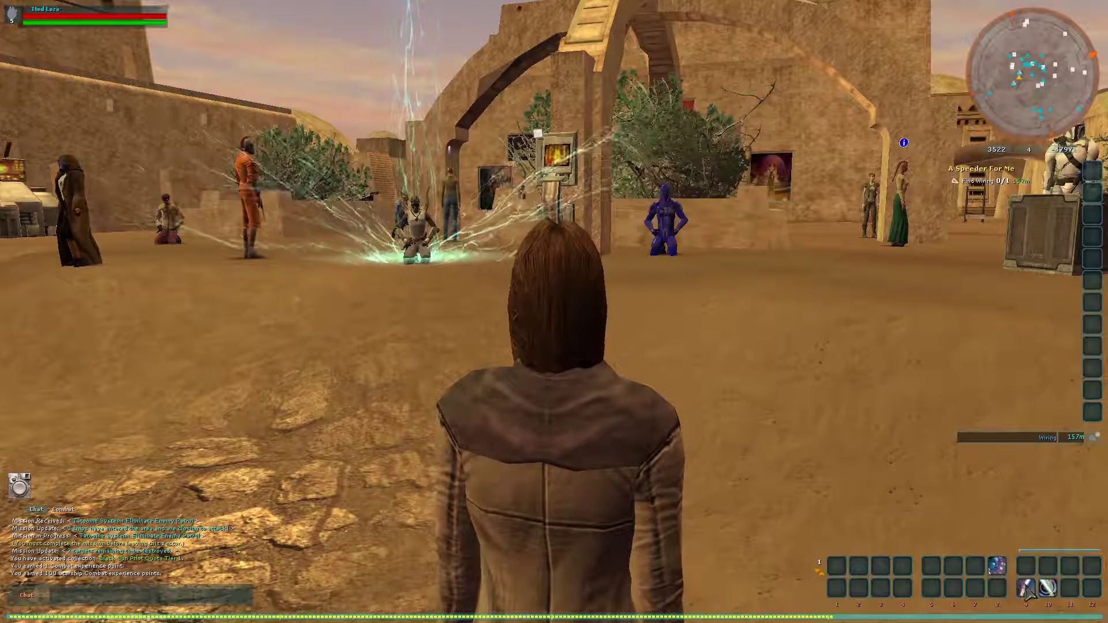
left_click(1051, 593)
right_click(1047, 587)
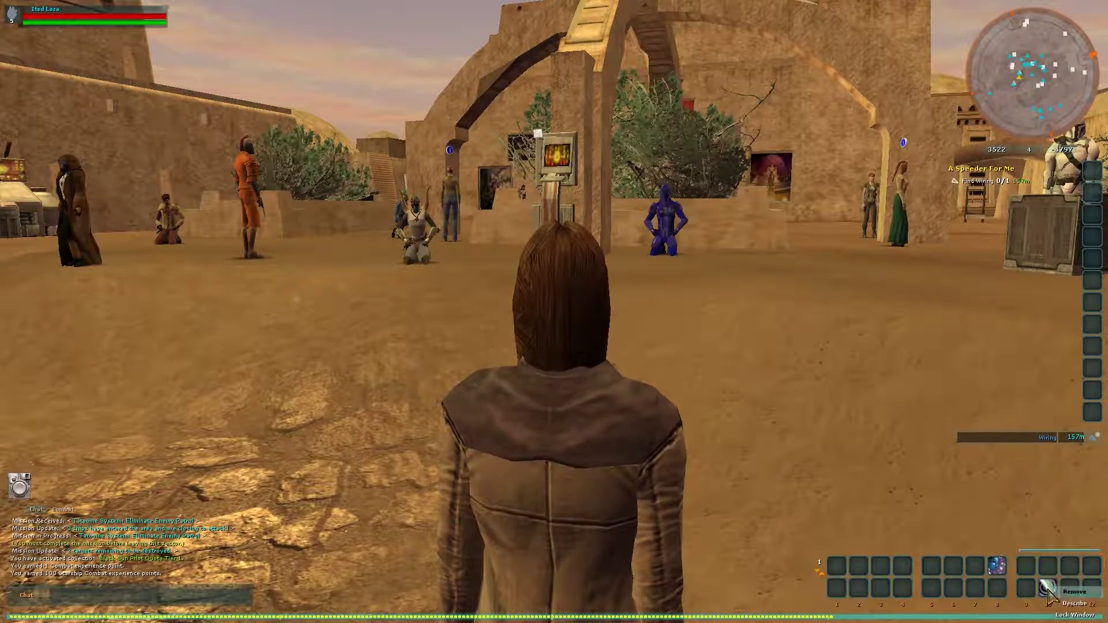
left_click(1074, 594)
key("w")
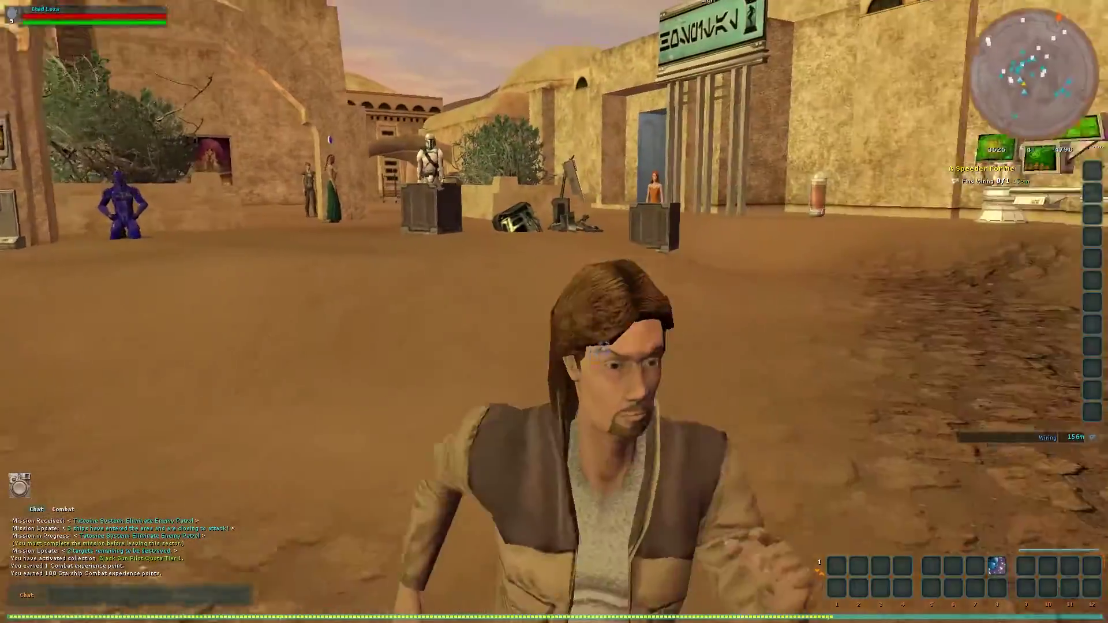